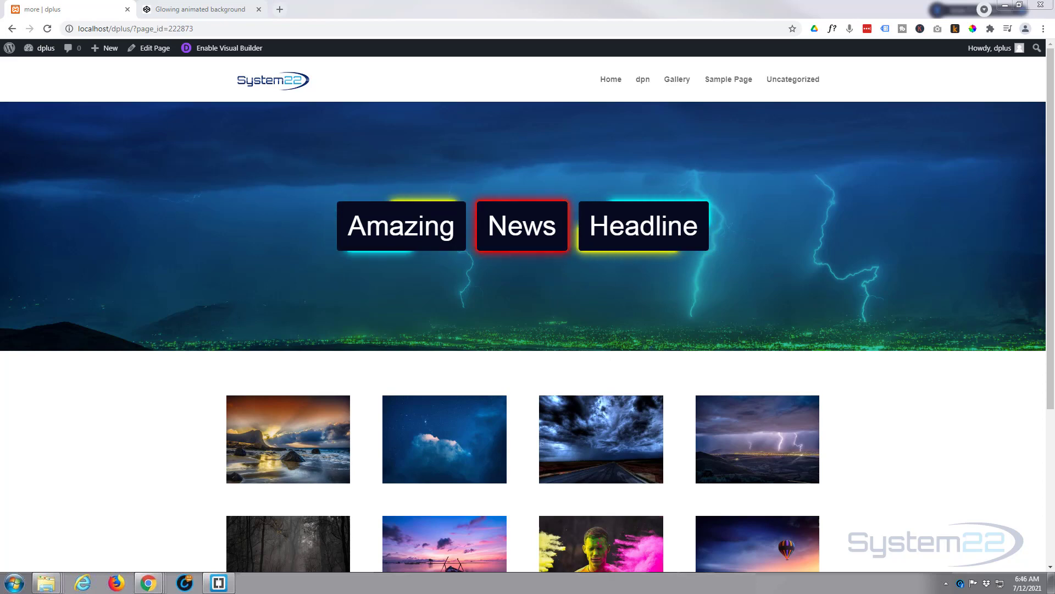
# Step: Open the headline page for editing in the Divi Visual Builder
pyautogui.click(195, 10)
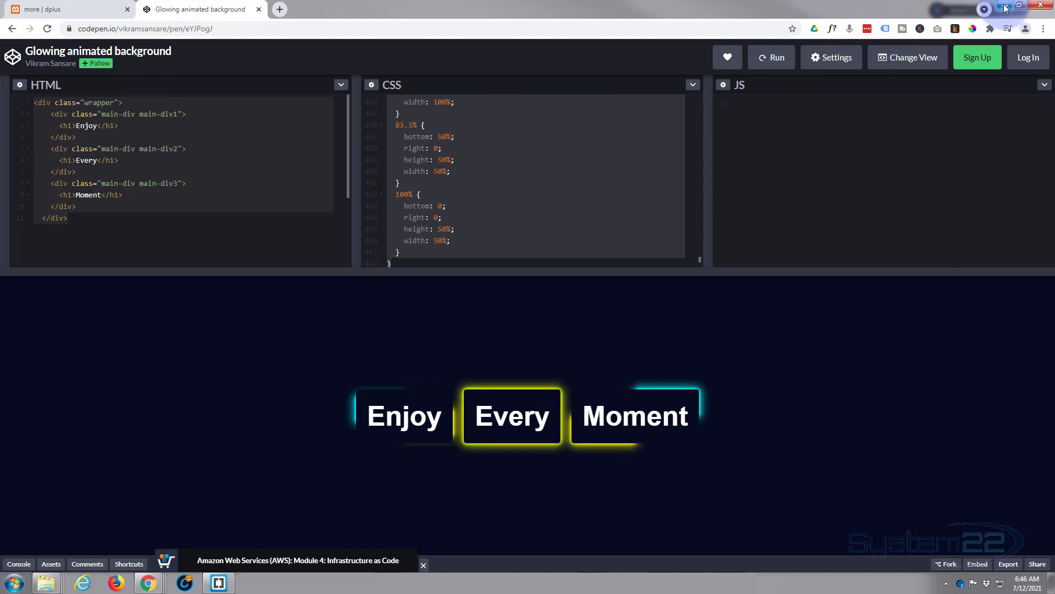
pyautogui.click(67, 8)
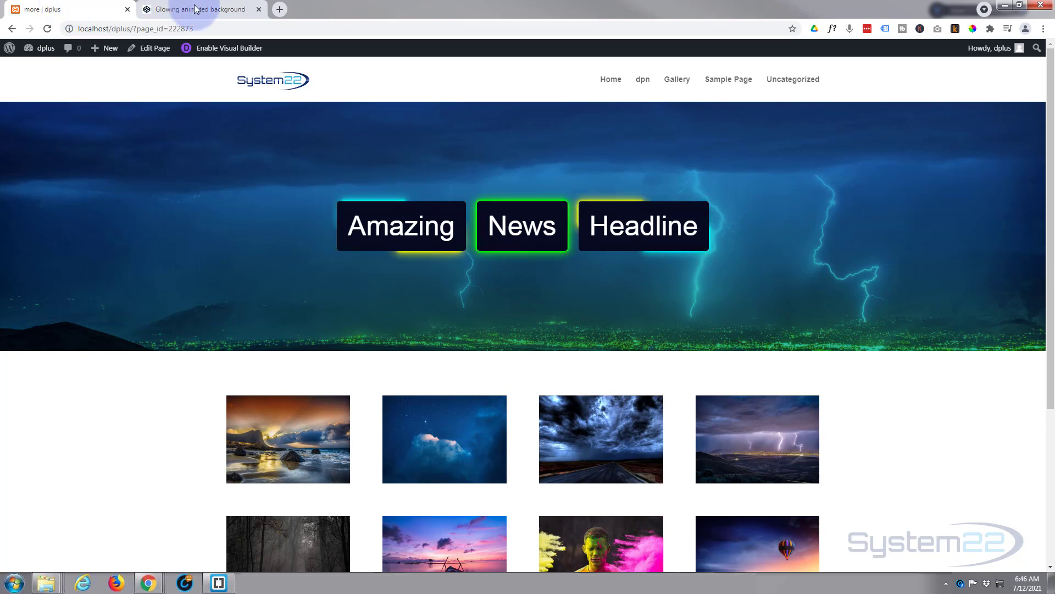
pyautogui.click(239, 49)
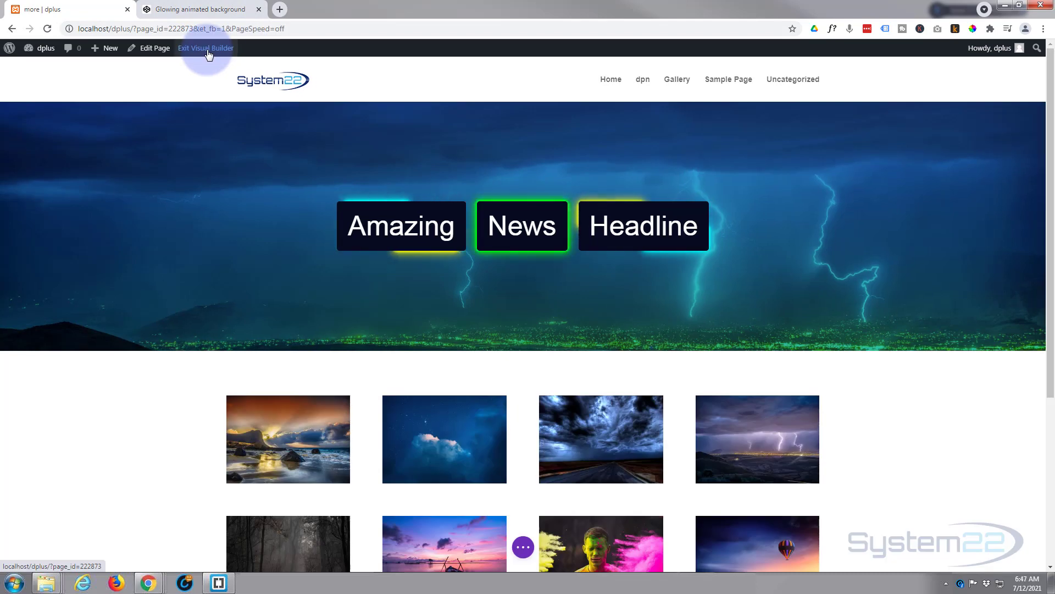
# Step: Insert a regular section below the headline section, with a single-column row holding an empty Code module
pyautogui.click(523, 355)
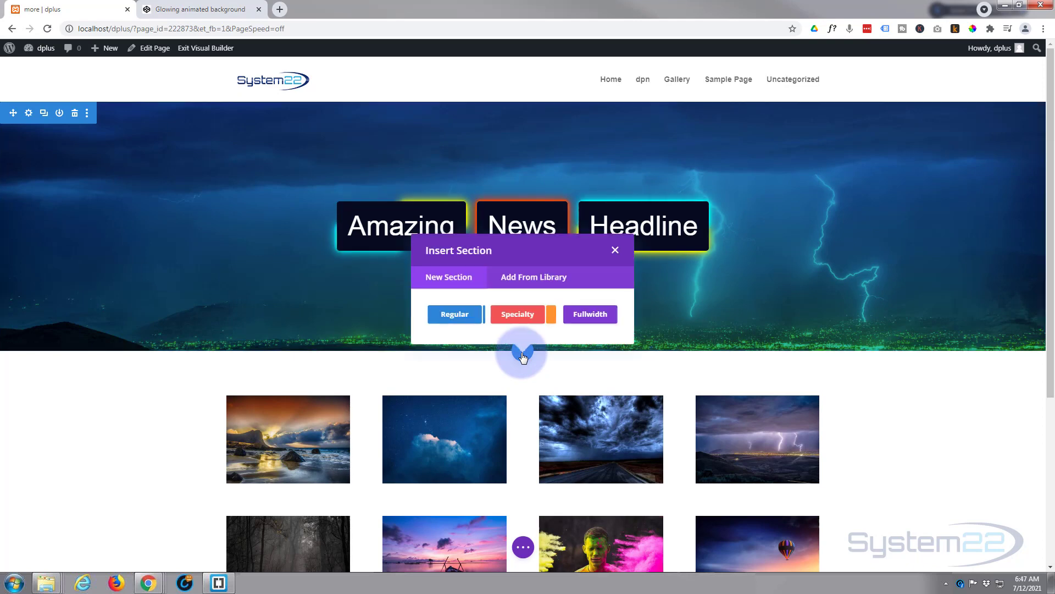
pyautogui.click(461, 321)
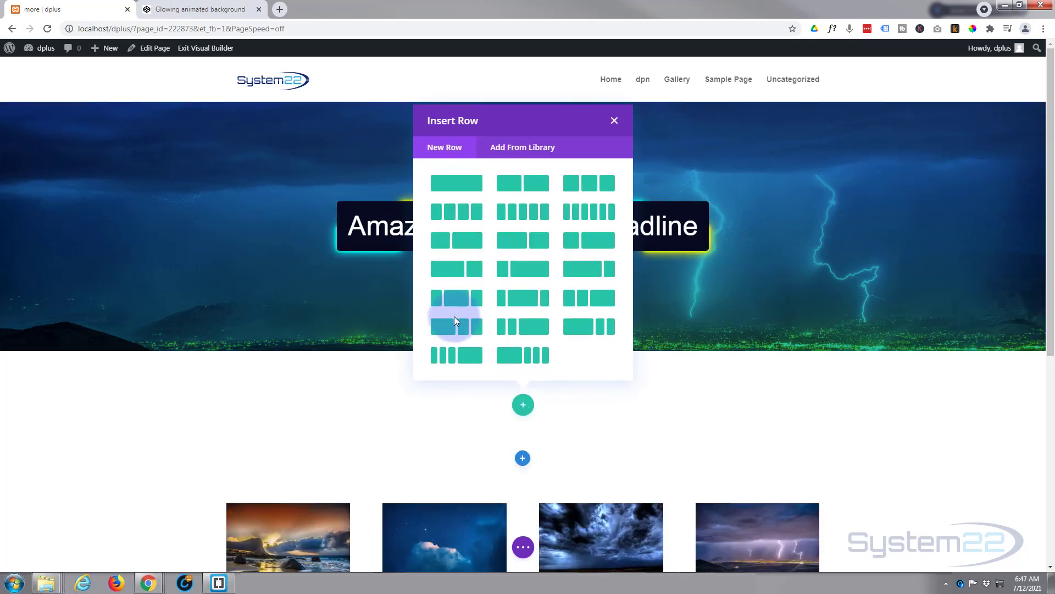
pyautogui.click(462, 185)
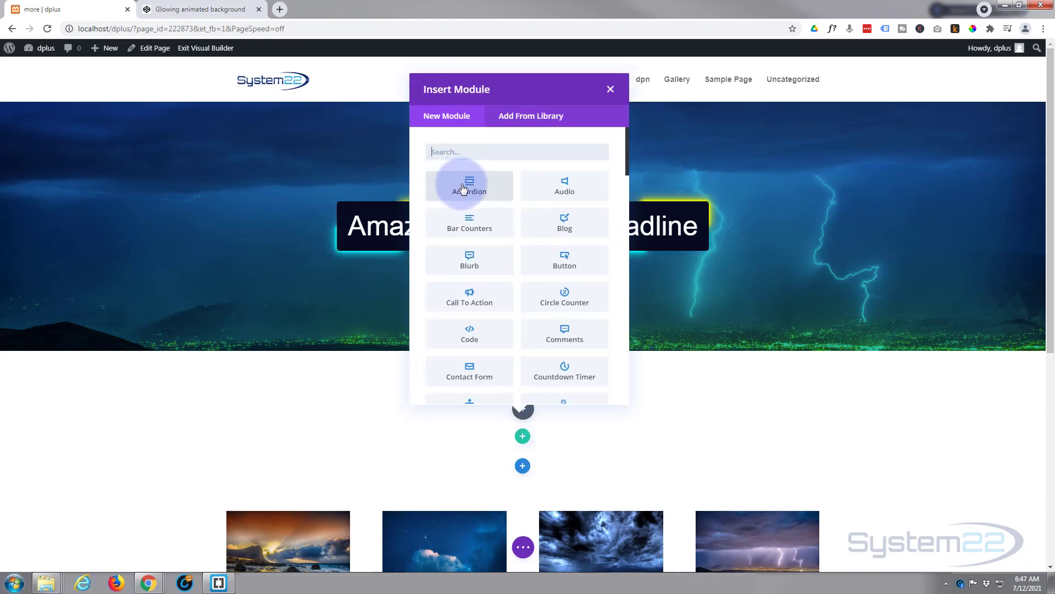
pyautogui.click(470, 335)
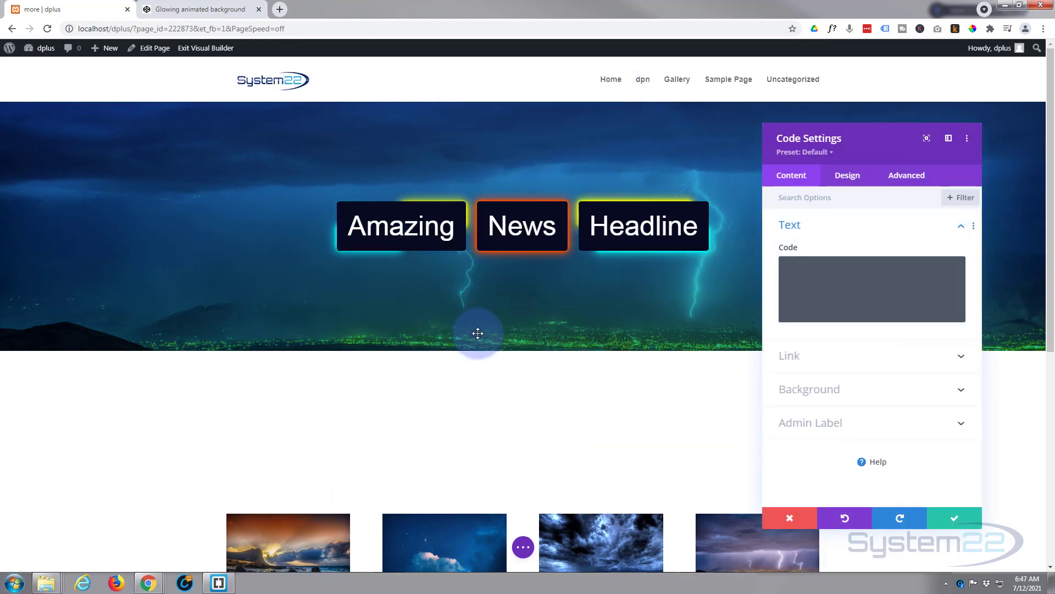
pyautogui.click(968, 522)
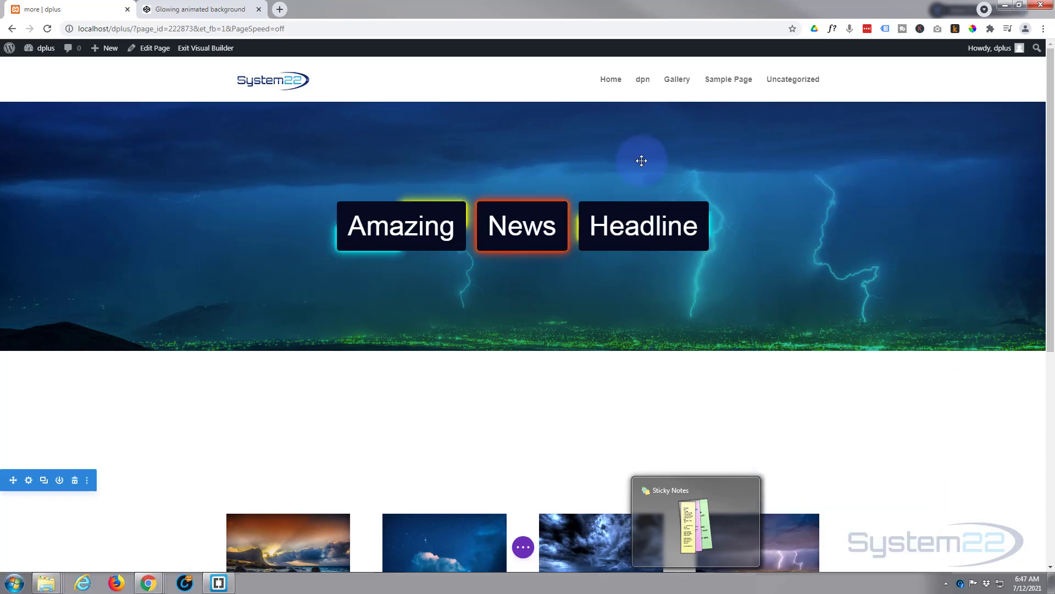
# Step: Delete the old "Amazing News Headline" section above the new one
pyautogui.moveTo(51, 125)
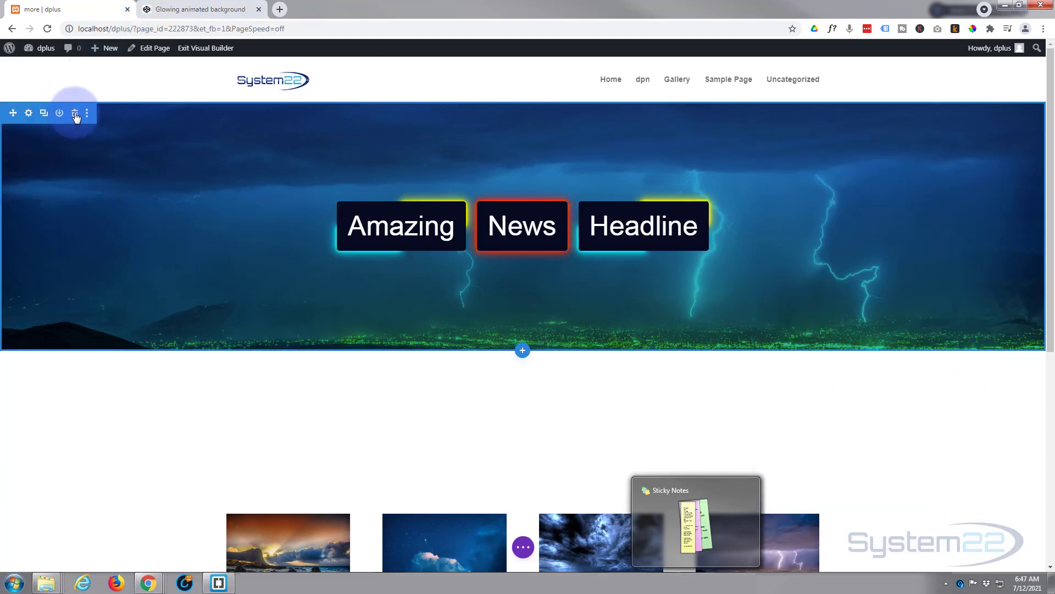
pyautogui.click(75, 114)
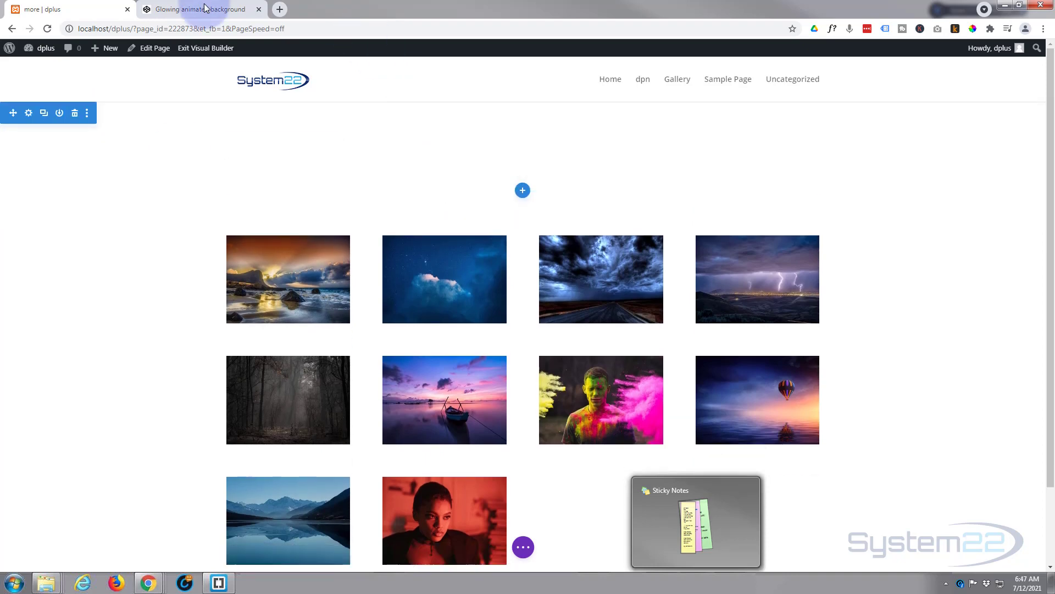
# Step: Copy the entire HTML wrapper block from the Glowing animated background pen on CodePen
pyautogui.click(159, 9)
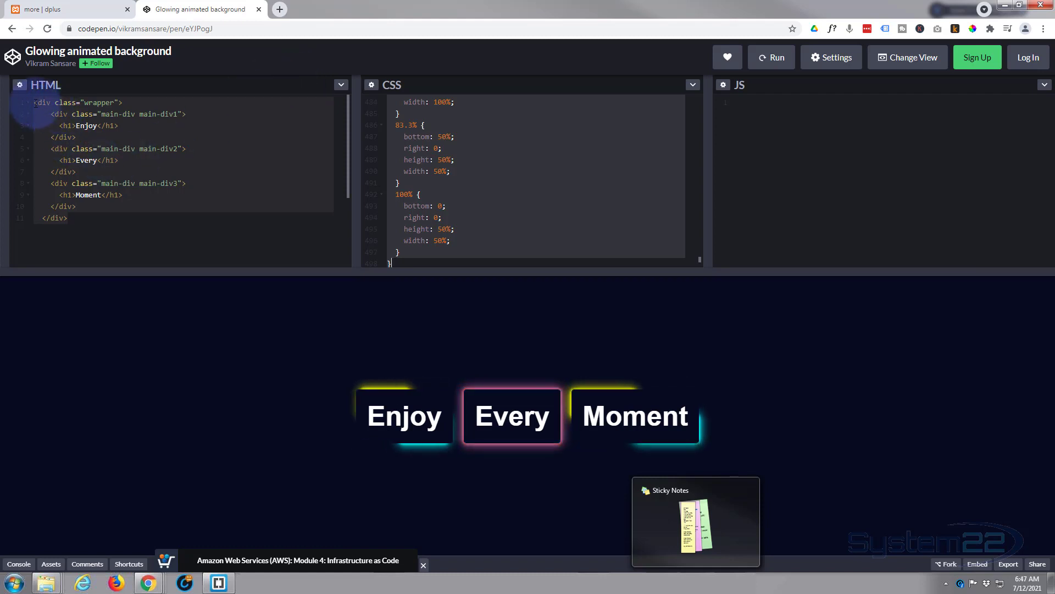
pyautogui.moveTo(35, 104); pyautogui.dragTo(85, 216)
pyautogui.hotkey('ctrl', 'c')
# Step: Back on the page, paste the copied HTML into the new Code module's code box
pyautogui.click(71, 12)
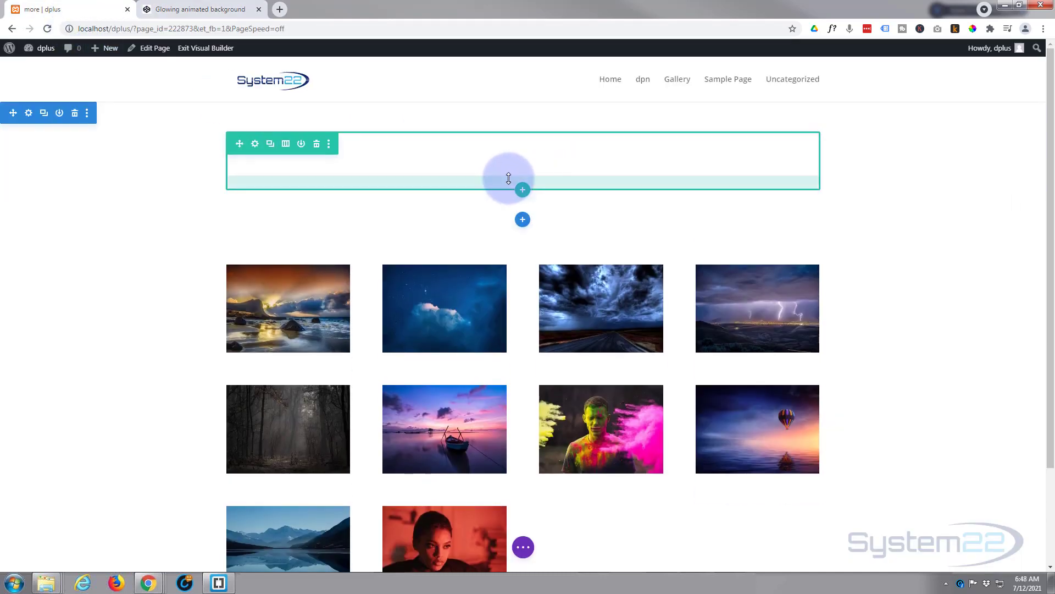
pyautogui.moveTo(510, 158)
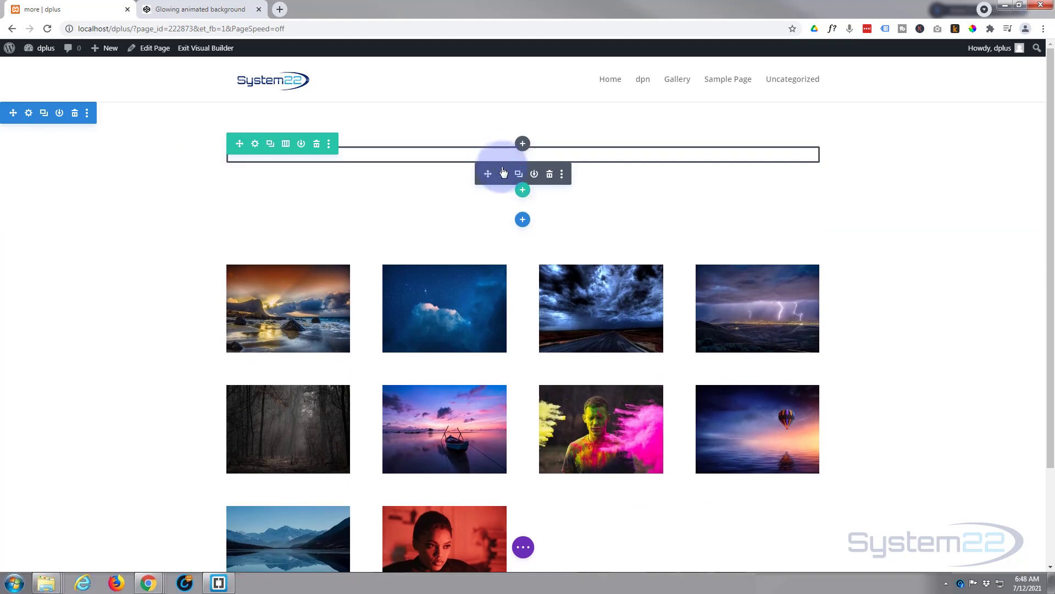
pyautogui.click(504, 175)
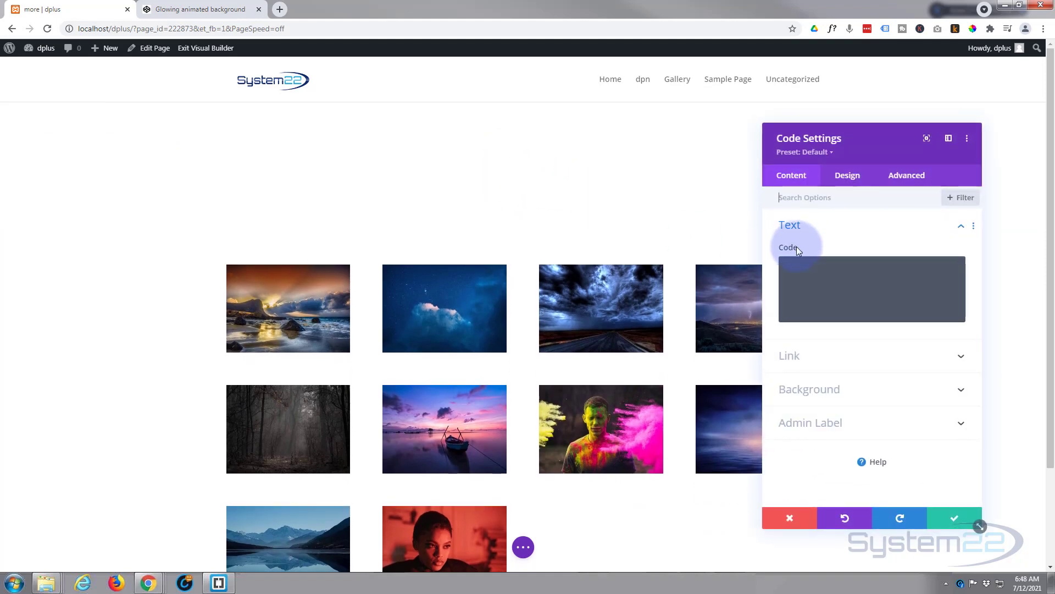
pyautogui.click(795, 269)
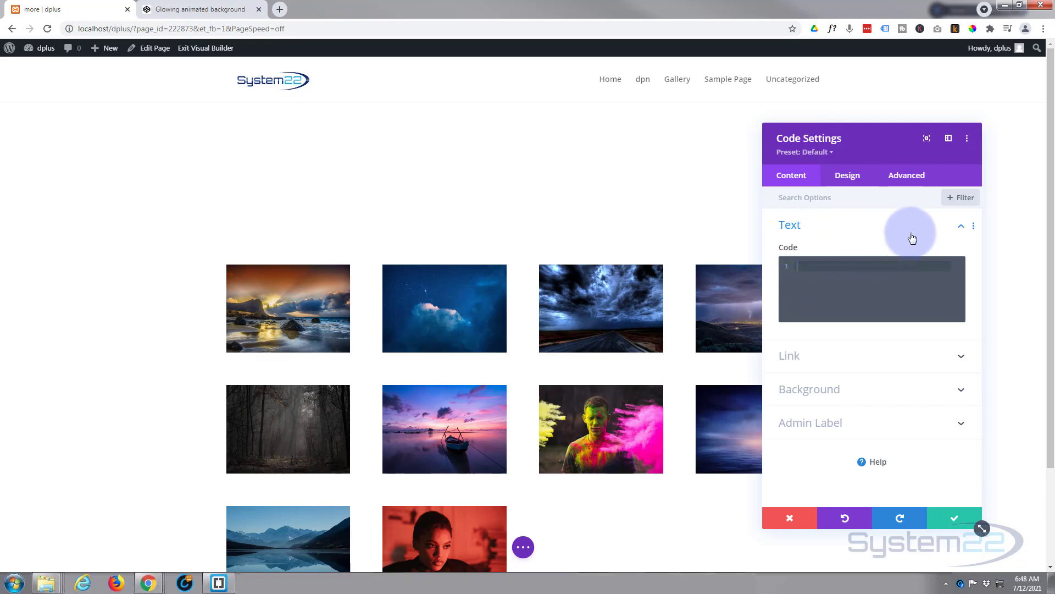
pyautogui.hotkey('ctrl', 'v')
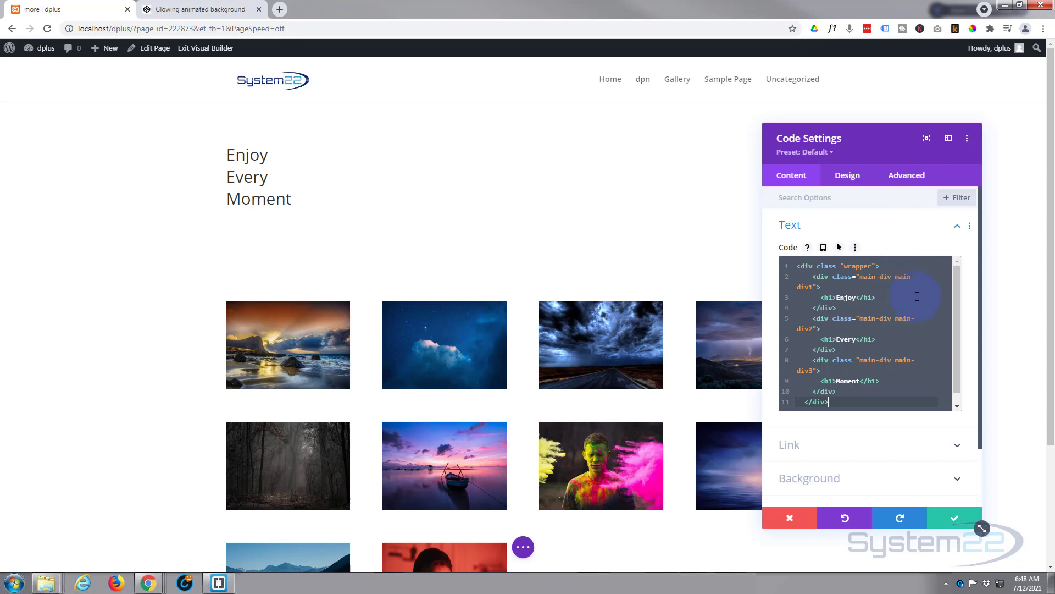
pyautogui.scroll(-1, 917, 295)
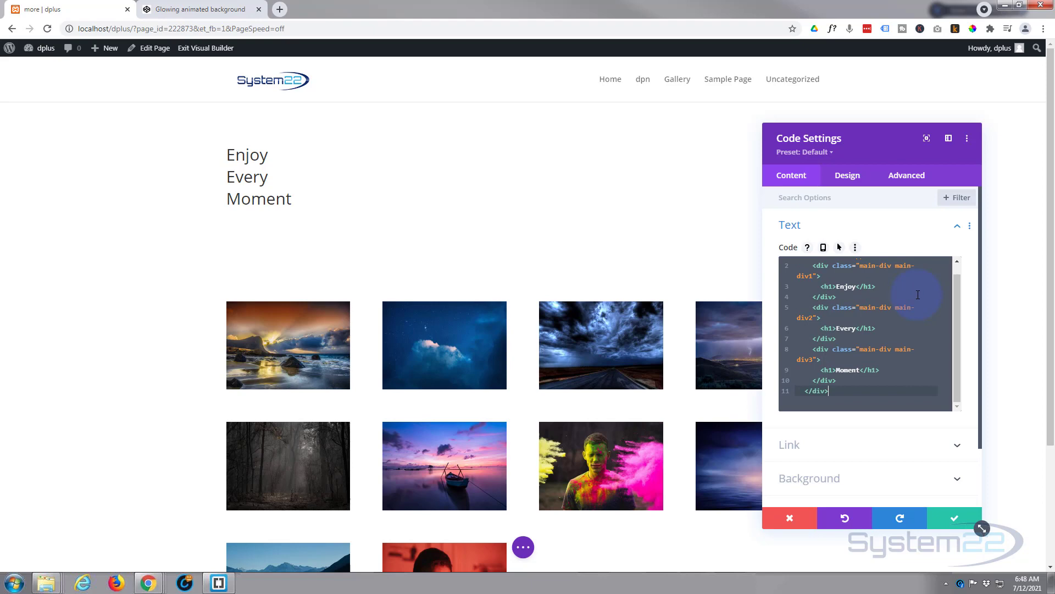
# Step: Return to the CodePen pen and copy its complete CSS, from the first rule to the end
pyautogui.click(202, 9)
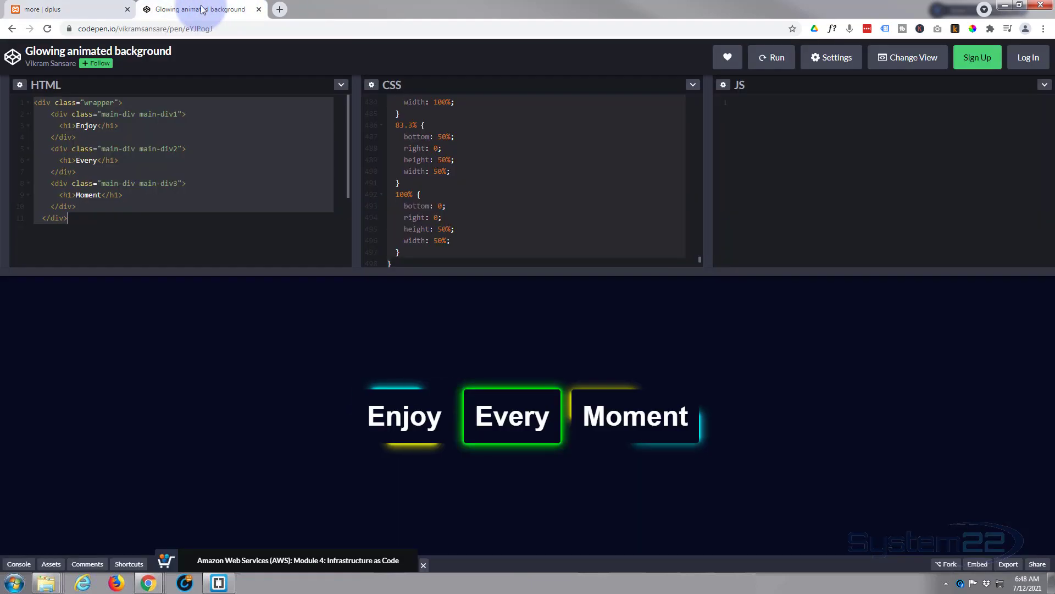
pyautogui.scroll(5, 542, 184)
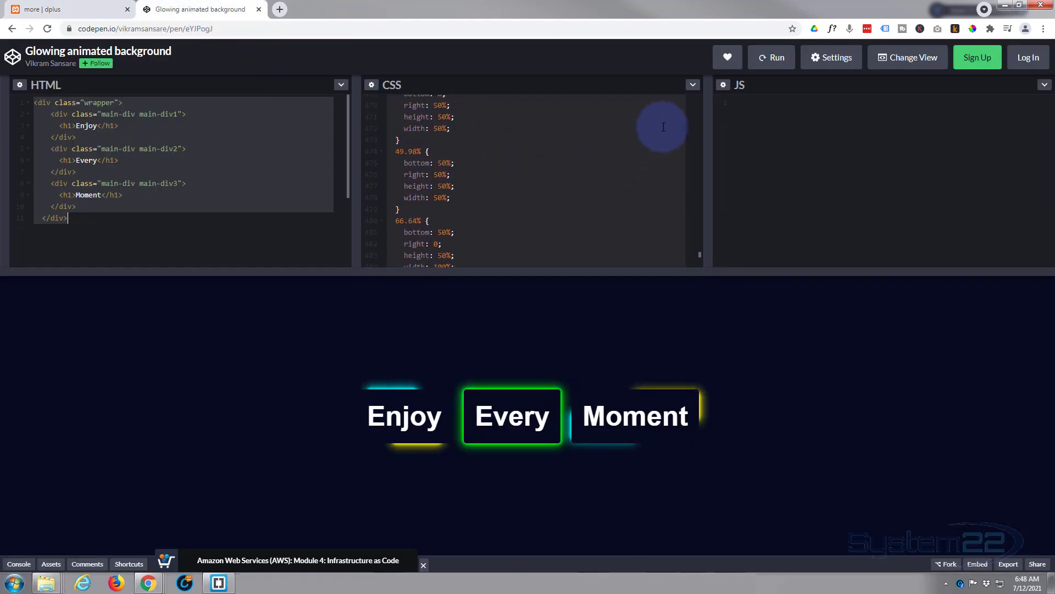
pyautogui.click(701, 112)
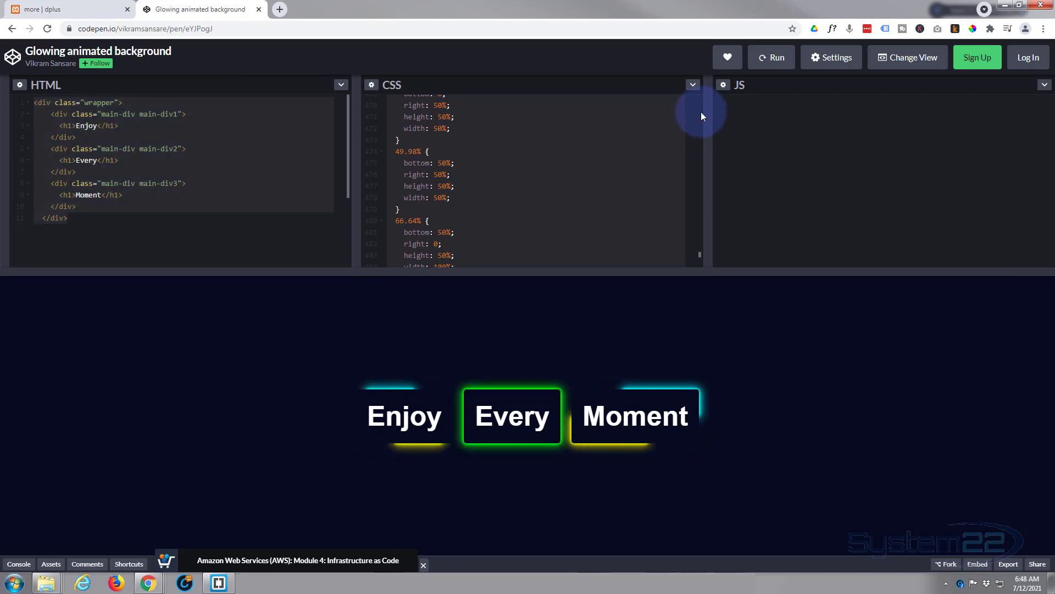
pyautogui.scroll(5, 701, 111)
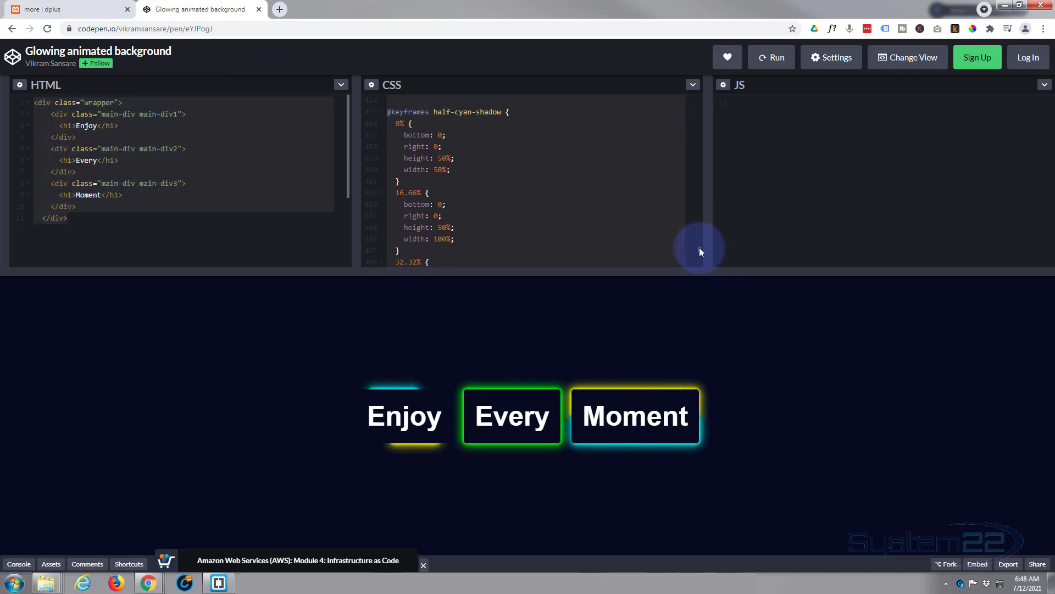
pyautogui.moveTo(700, 252); pyautogui.dragTo(702, 75)
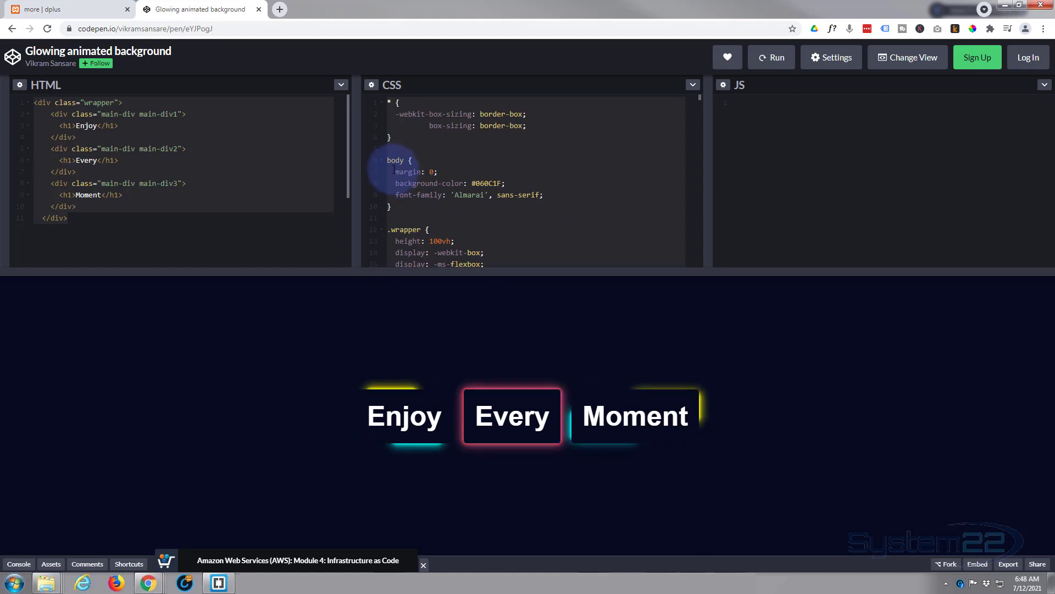
pyautogui.click(389, 101)
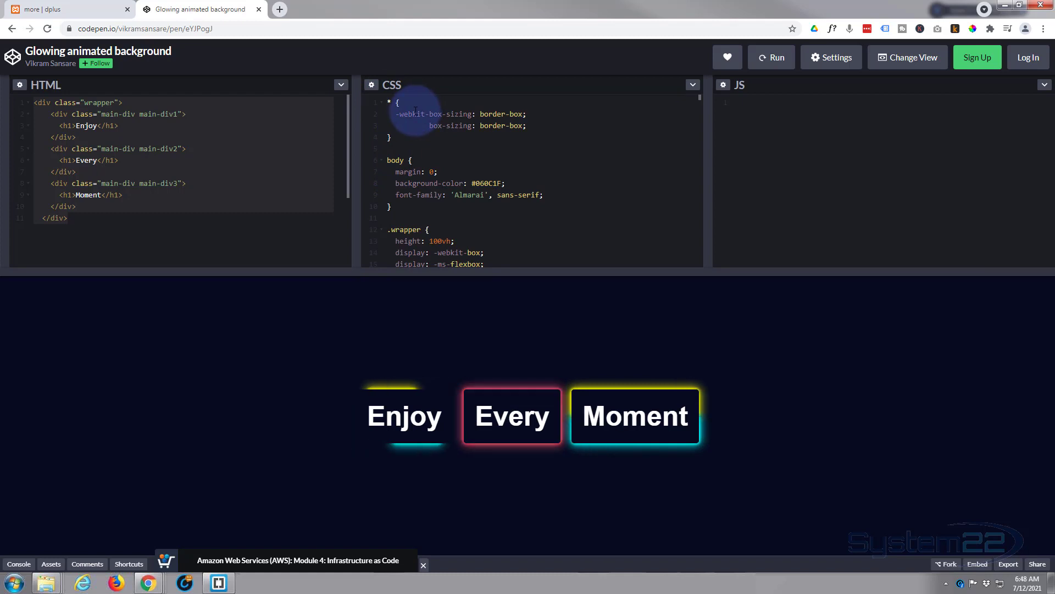
pyautogui.hotkey('ctrl', 'a')
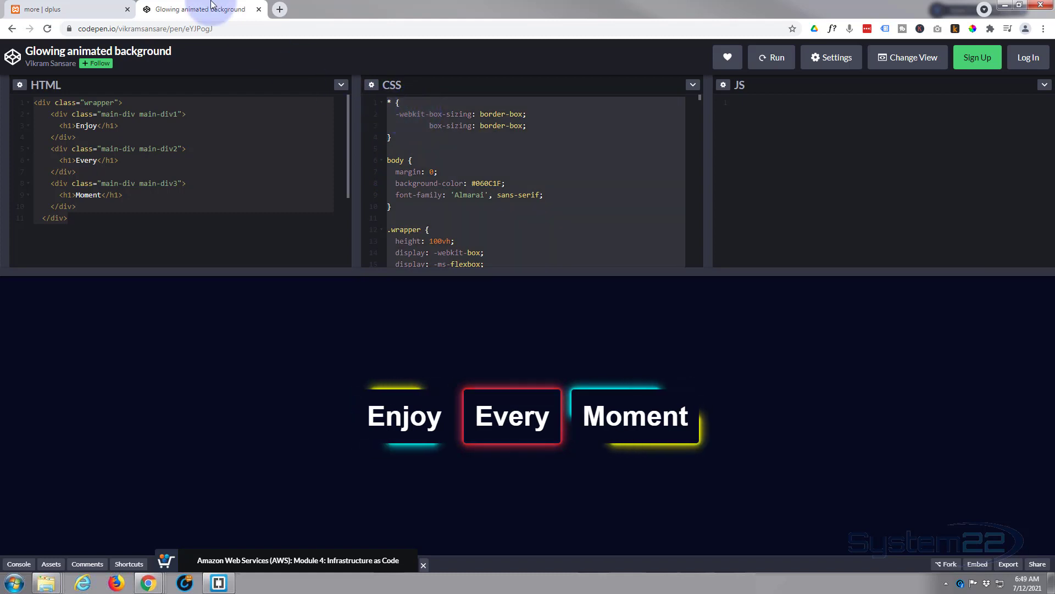
# Step: Add an empty <style></style> pair below the pasted HTML in the Code module, leaving a blank line between
pyautogui.click(81, 11)
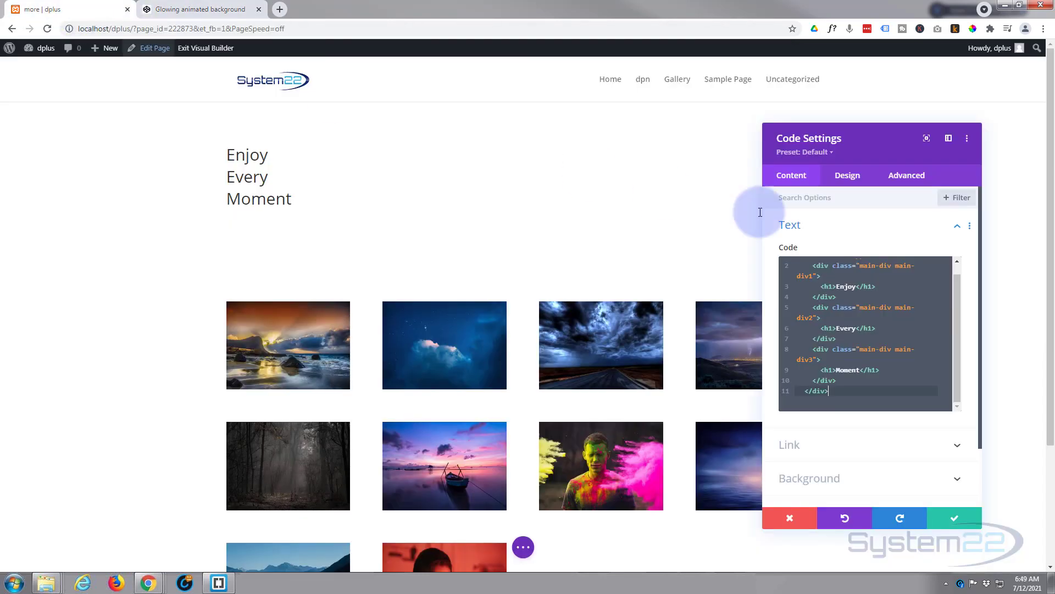
pyautogui.moveTo(896, 141); pyautogui.dragTo(895, 138)
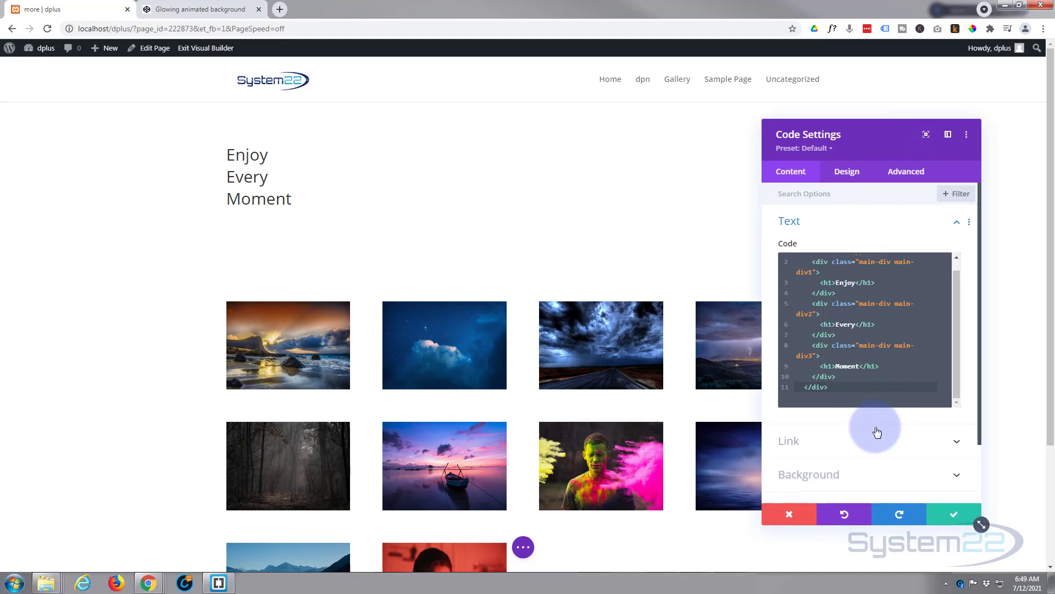
pyautogui.scroll(-2, 856, 362)
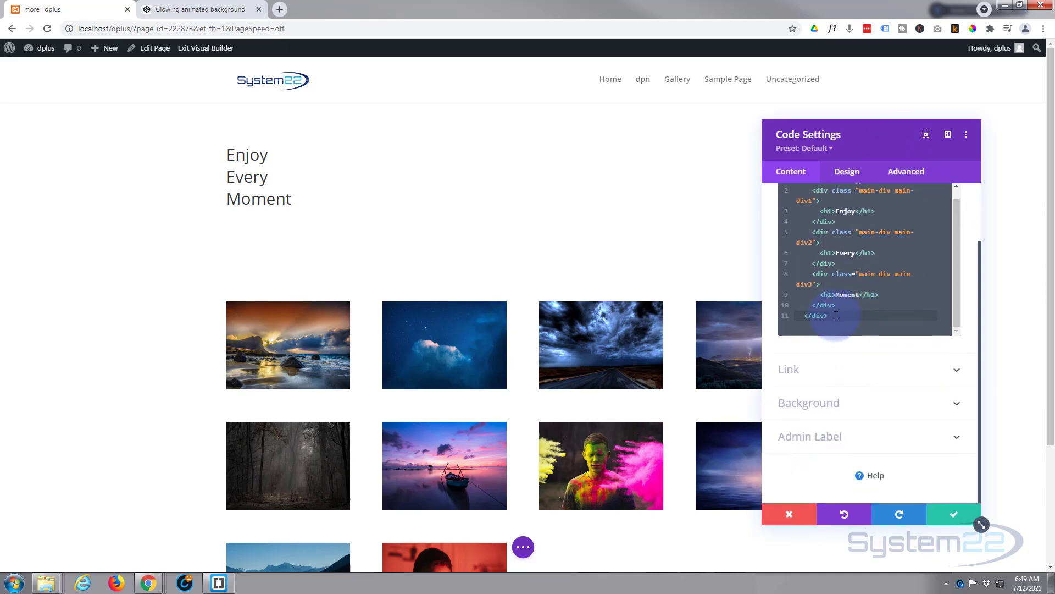
pyautogui.moveTo(876, 141); pyautogui.dragTo(405, 100)
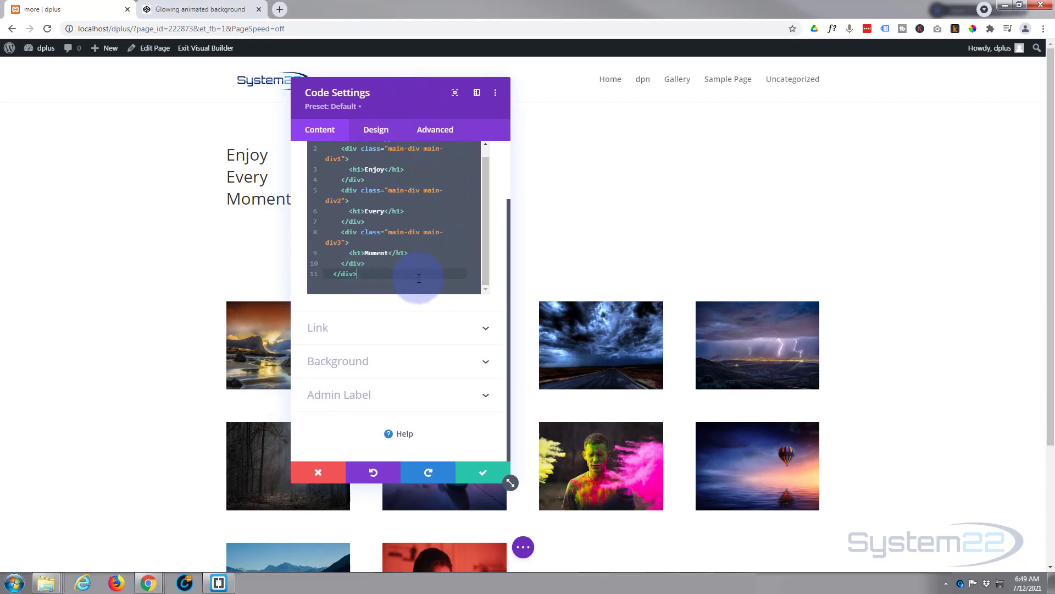
pyautogui.press('Return')
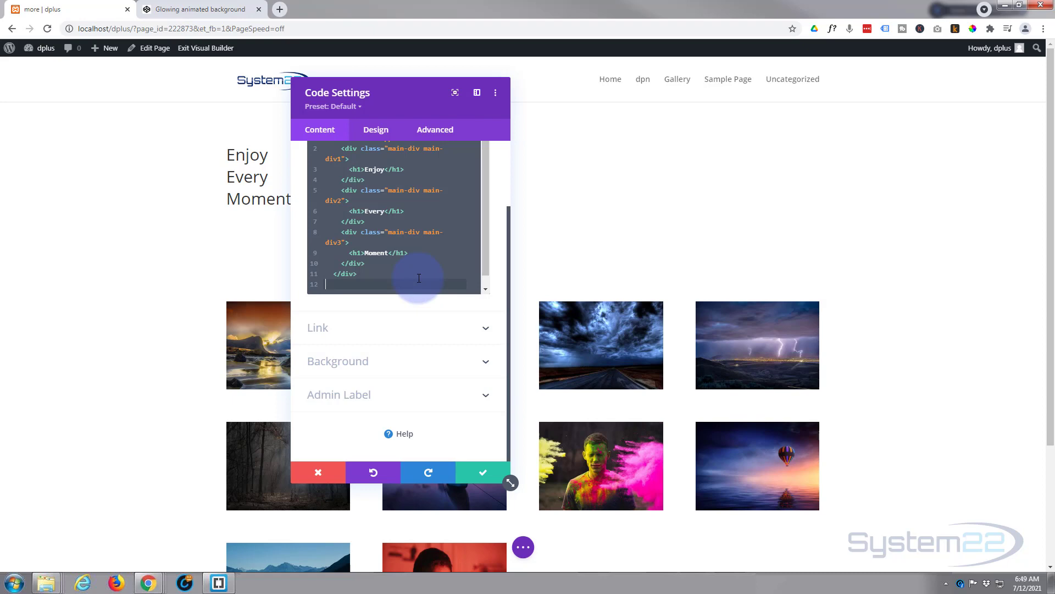
pyautogui.press('Return')
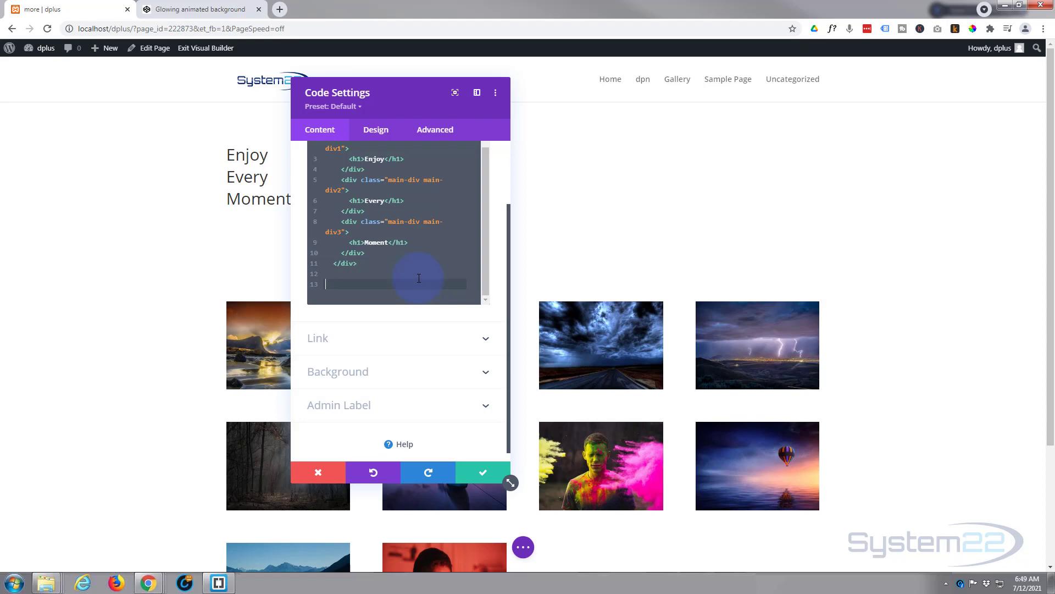
pyautogui.write('<style')
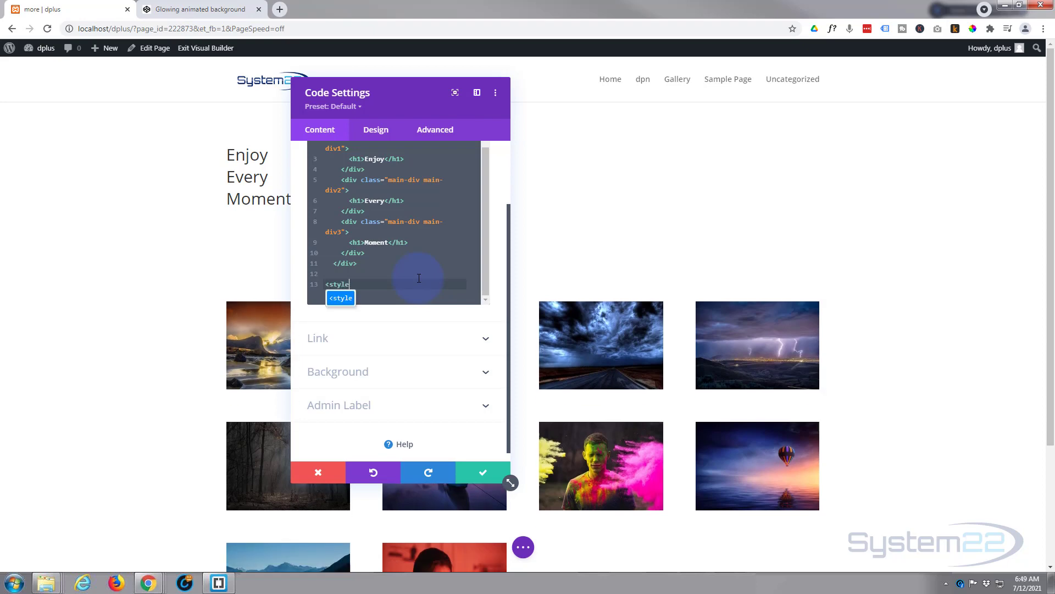
pyautogui.write('></style>')
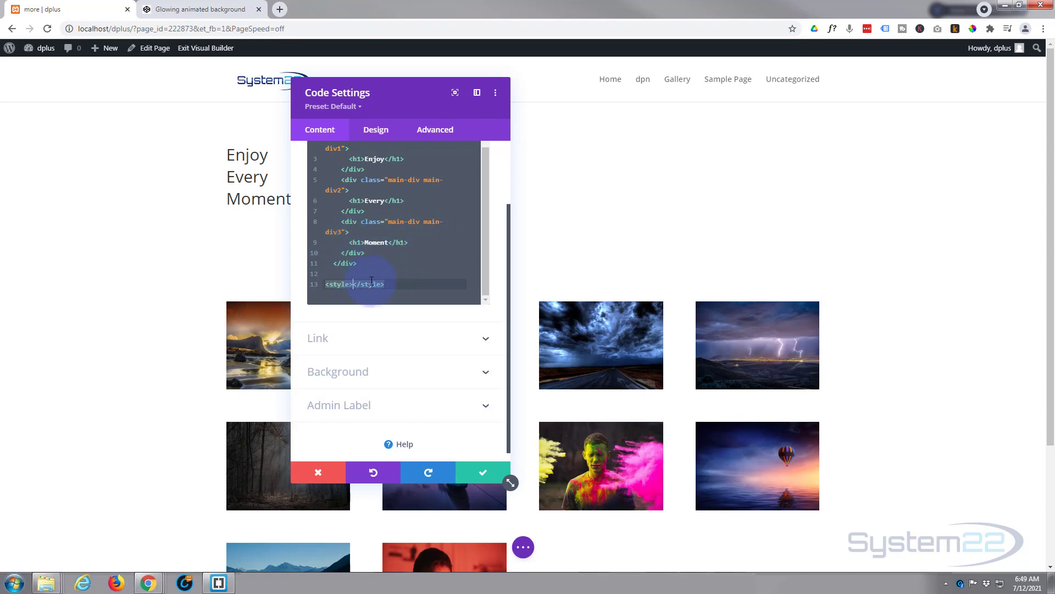
# Step: Put the style tags on separate lines and paste the copied CSS between them
pyautogui.press('Return')
pyautogui.press('Return')
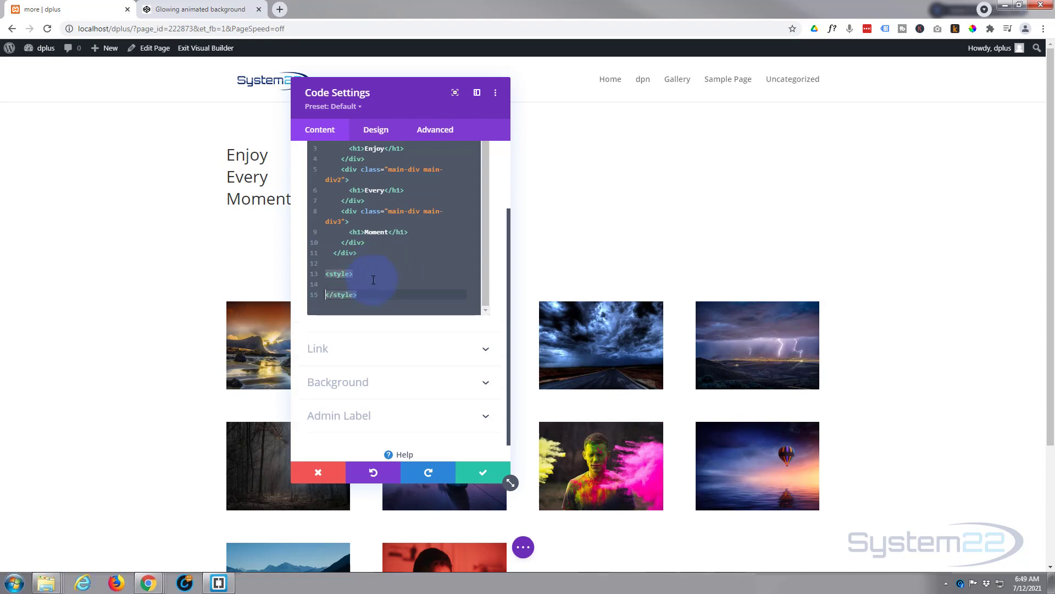
pyautogui.click(337, 283)
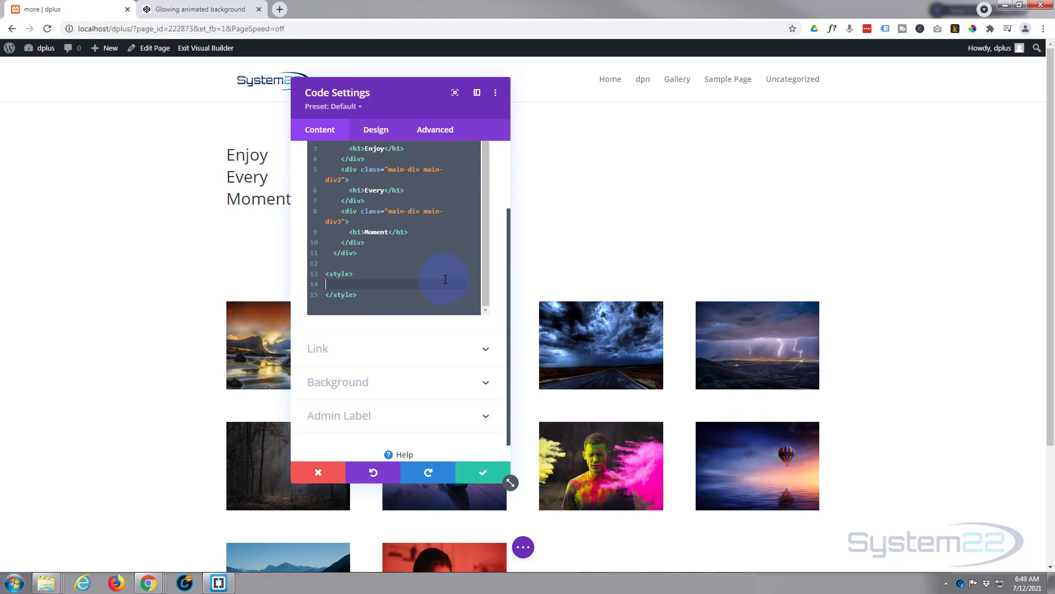
pyautogui.hotkey('ctrl', 'v')
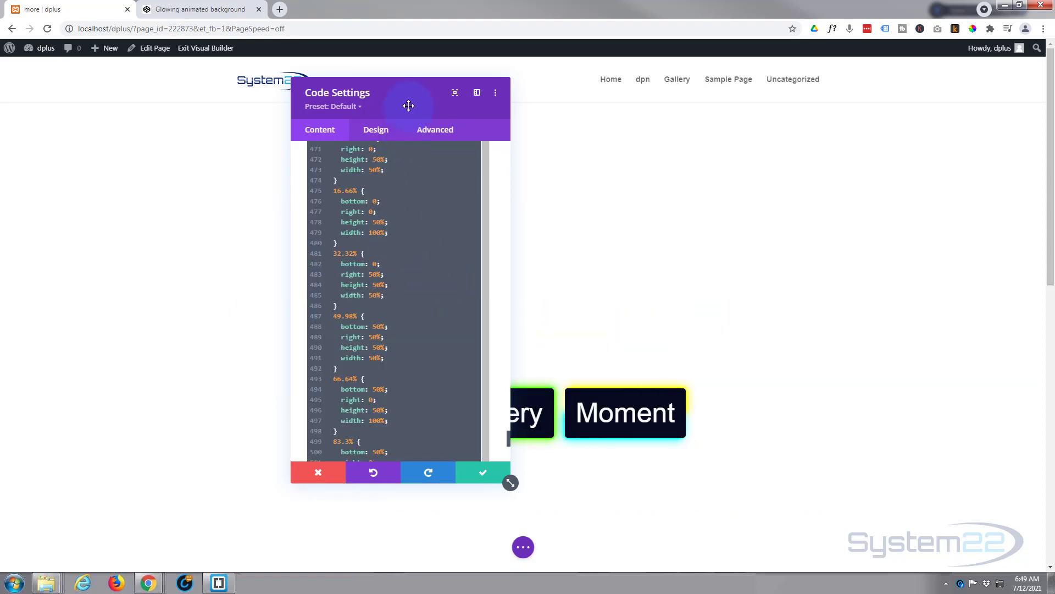
# Step: Move the Code Settings window clear of the headline and check the three glowing words on the page
pyautogui.moveTo(904, 251); pyautogui.dragTo(918, 248)
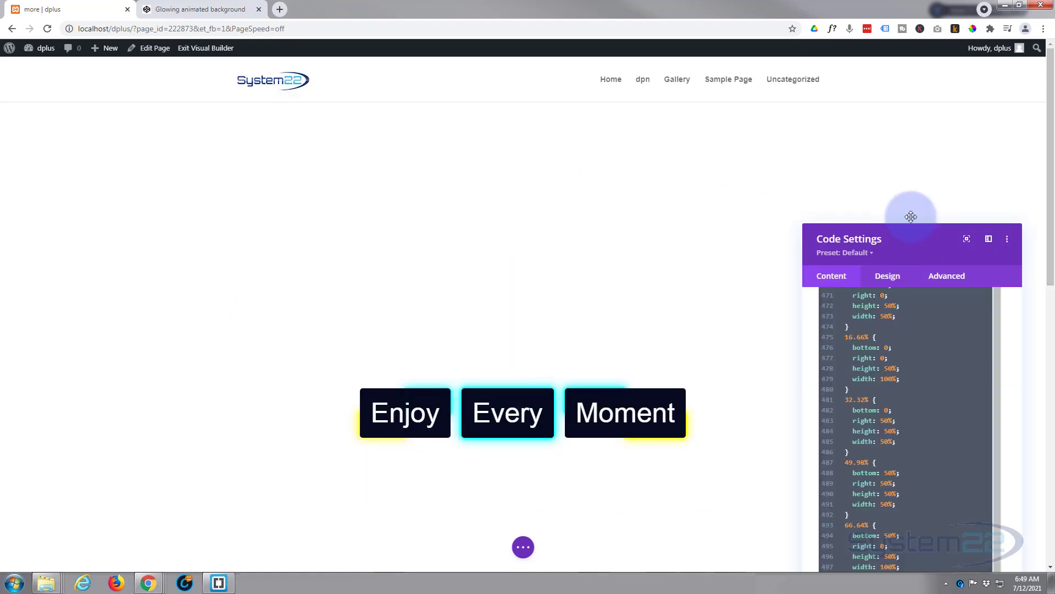
pyautogui.moveTo(915, 167); pyautogui.dragTo(909, 157)
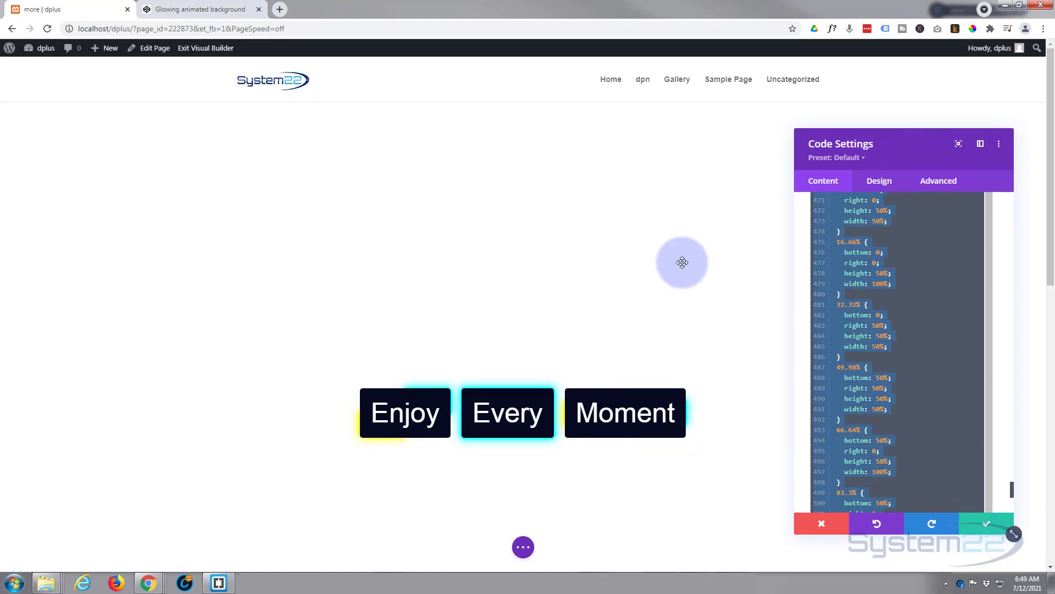
pyautogui.scroll(-3, 683, 263)
pyautogui.scroll(-2, 683, 263)
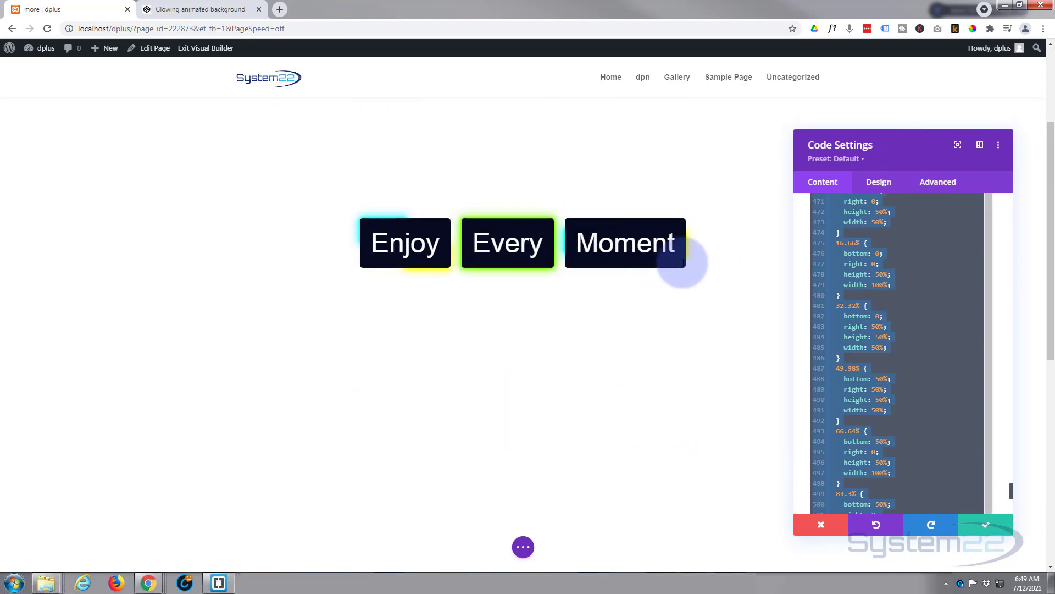
pyautogui.scroll(1, 683, 263)
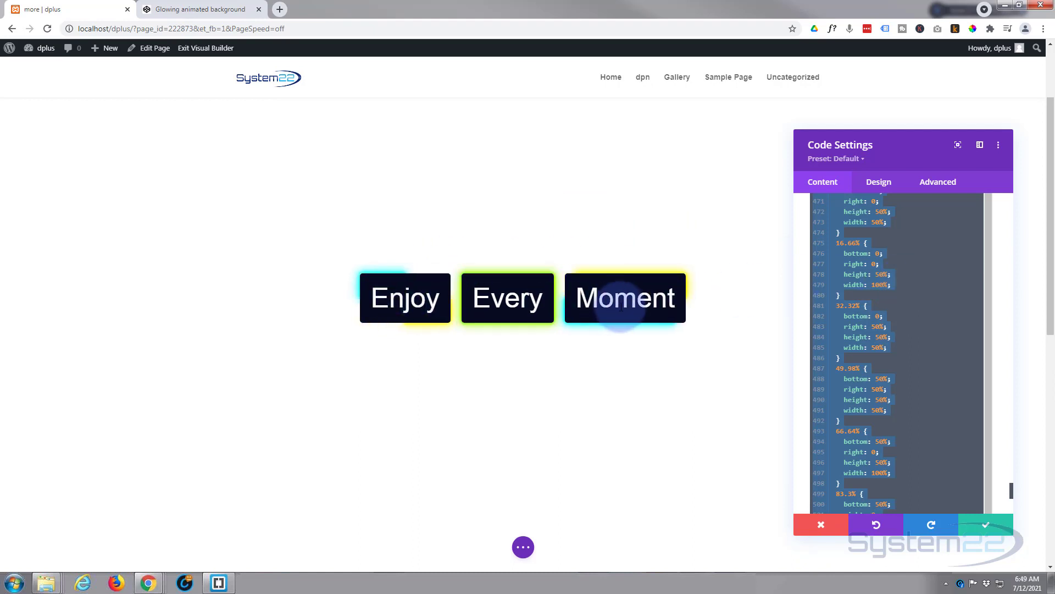
# Step: Delete the entire body rule from the CSS in the Code module and save the module
pyautogui.scroll(6, 965, 332)
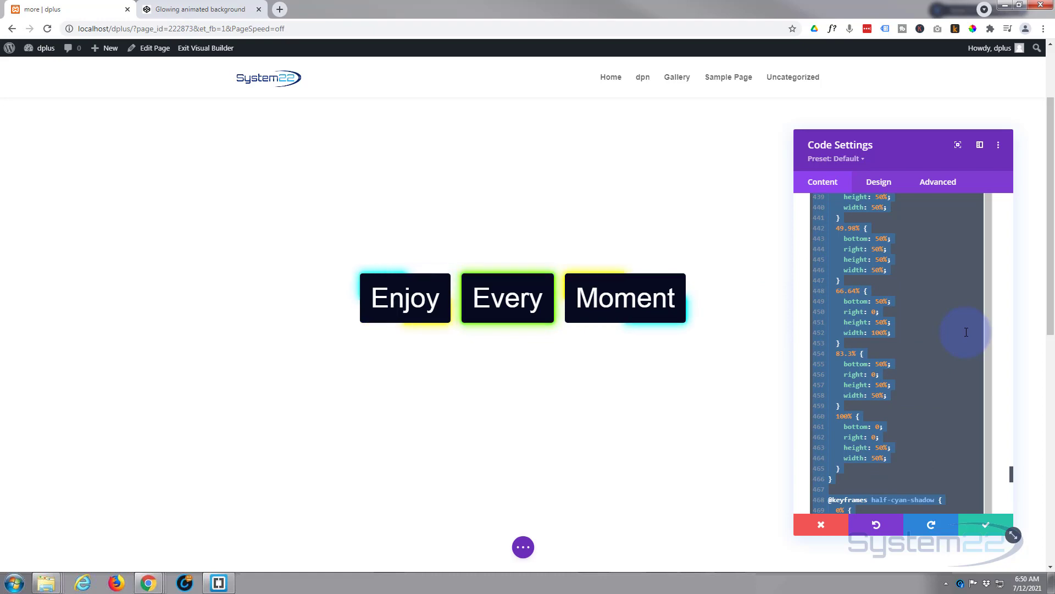
pyautogui.scroll(15, 967, 332)
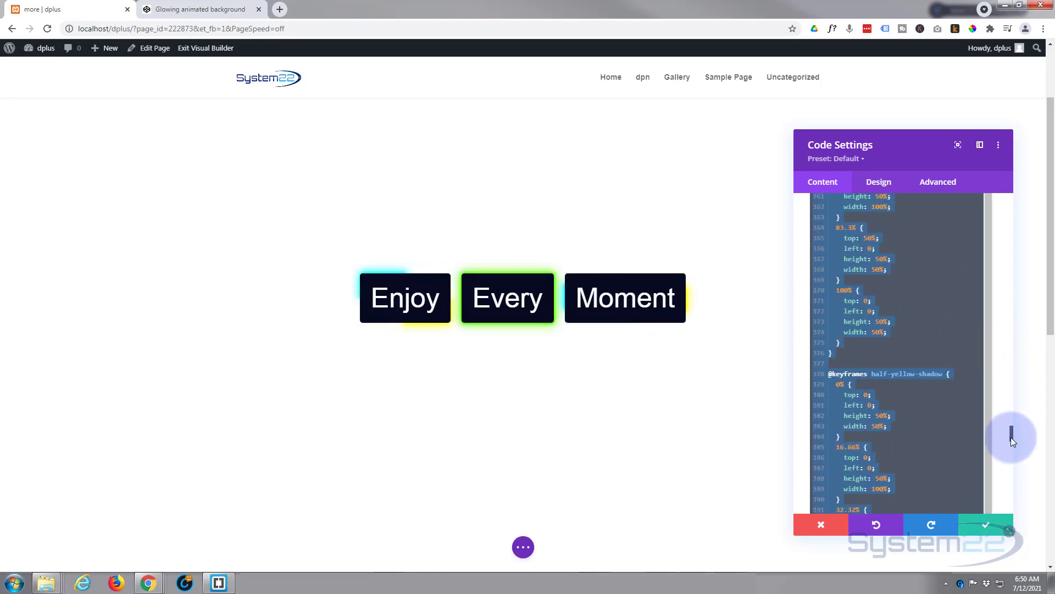
pyautogui.moveTo(1010, 437); pyautogui.dragTo(994, 205)
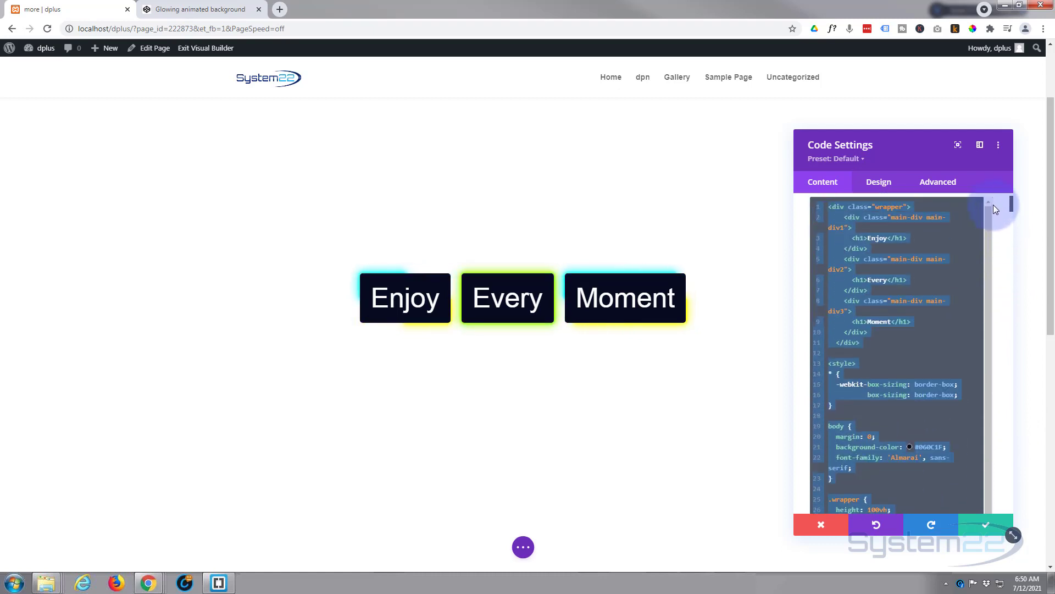
pyautogui.click(828, 423)
pyautogui.moveTo(839, 440); pyautogui.dragTo(851, 477)
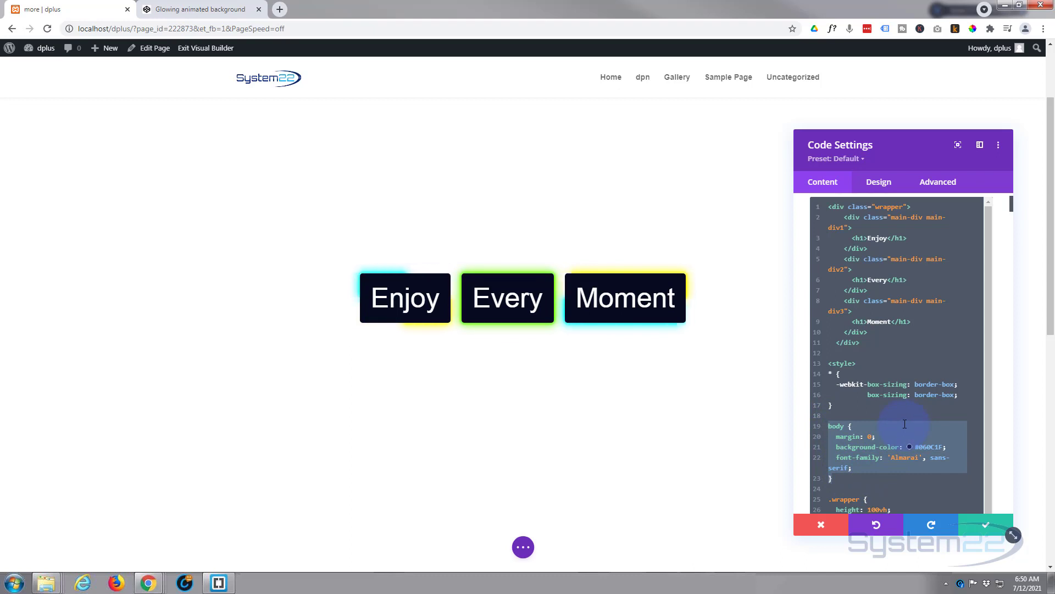
pyautogui.press('BackSpace')
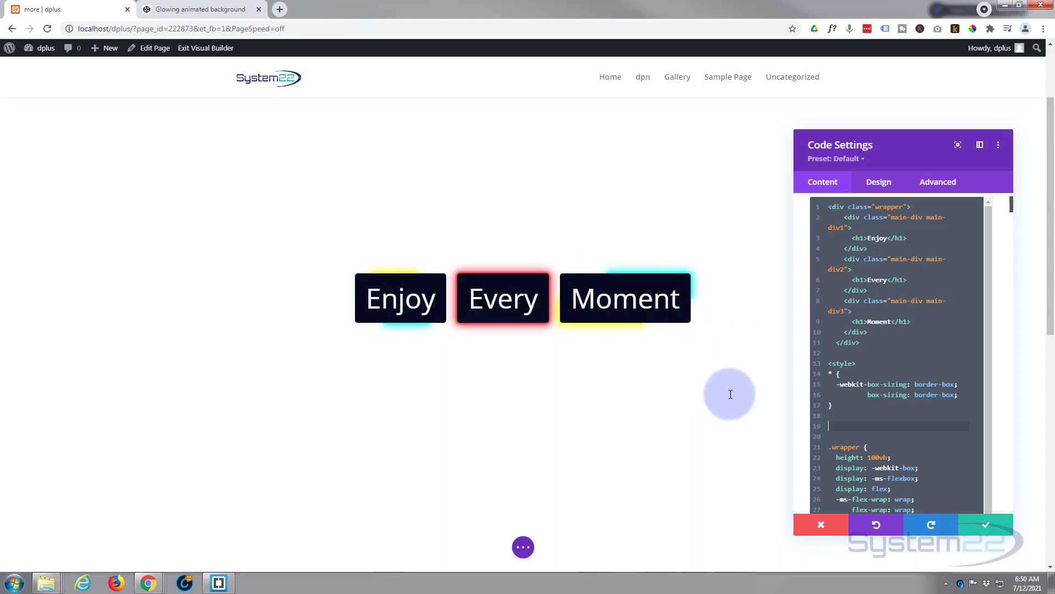
pyautogui.click(986, 530)
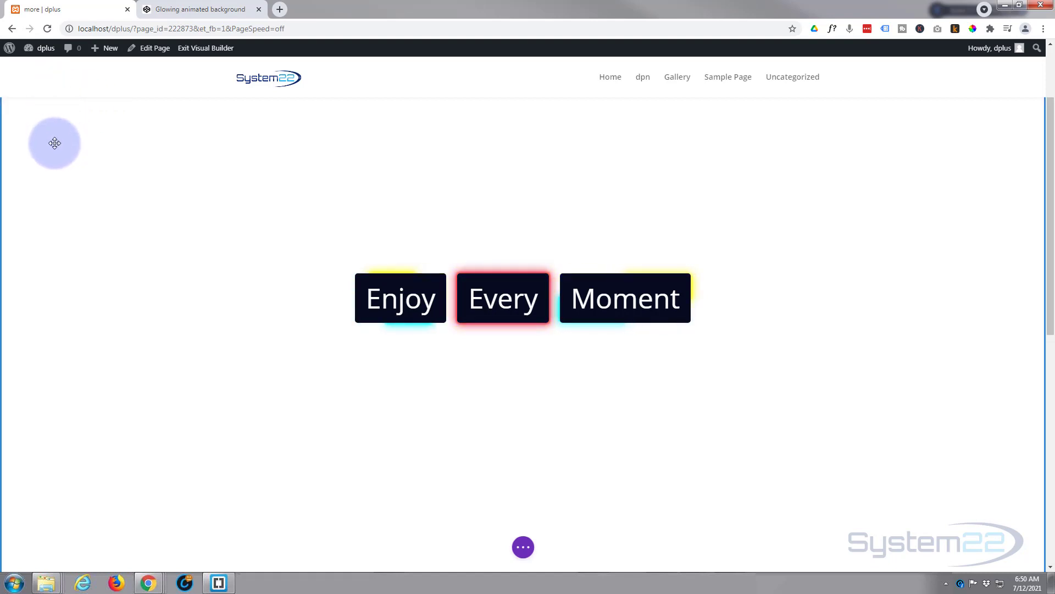
# Step: Set the headline section's background image to the lightning-over-city photo from the media library
pyautogui.scroll(2, 55, 144)
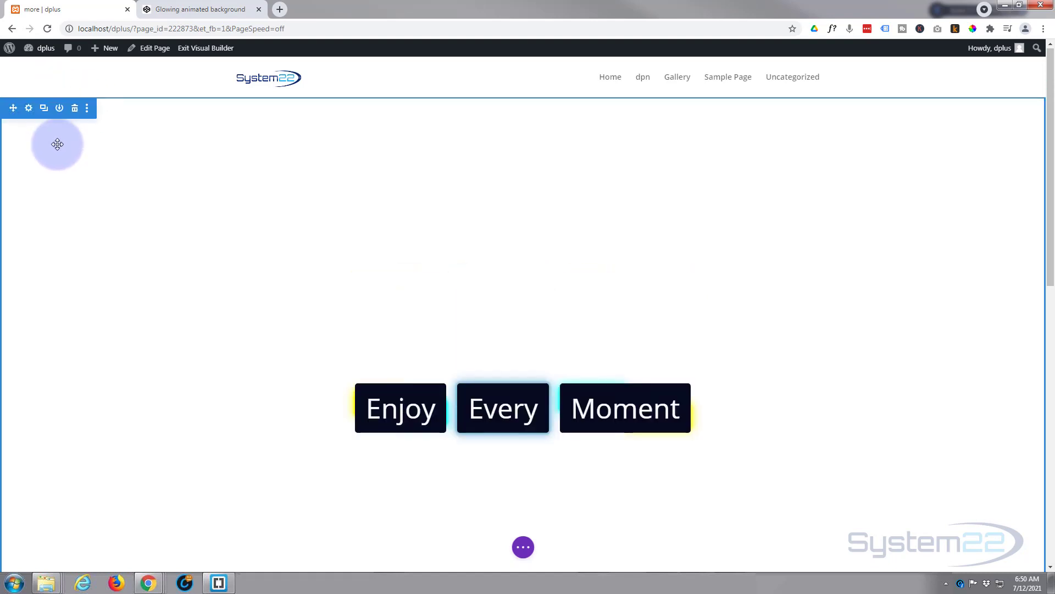
pyautogui.click(29, 112)
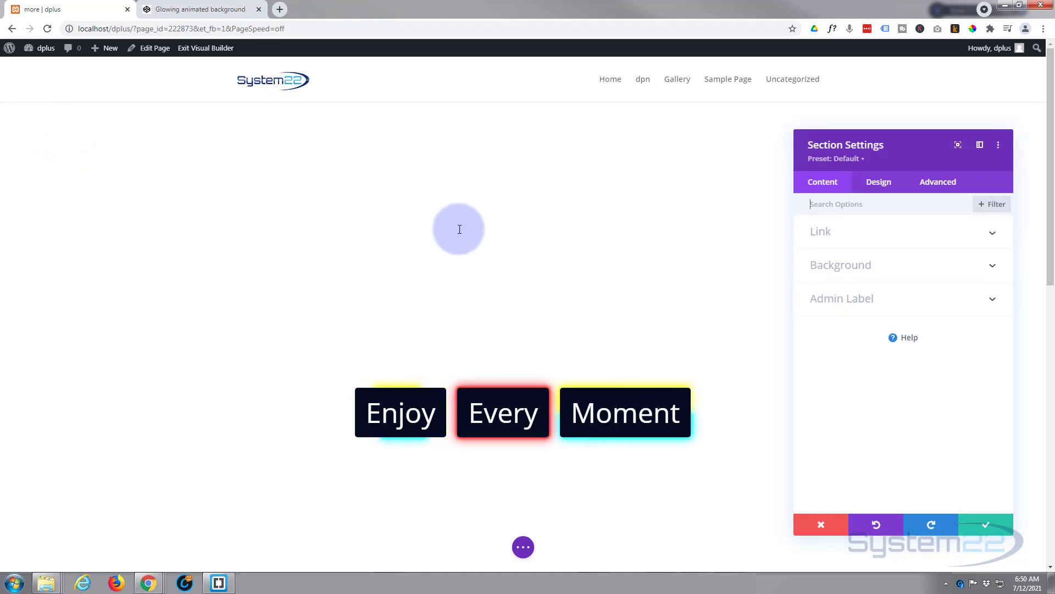
pyautogui.click(897, 275)
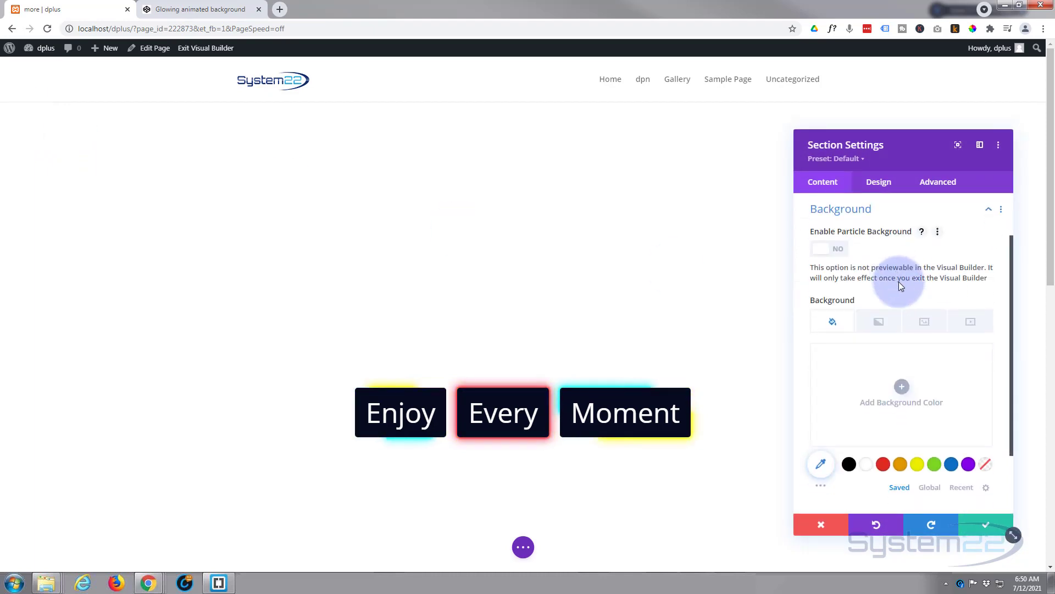
pyautogui.click(928, 322)
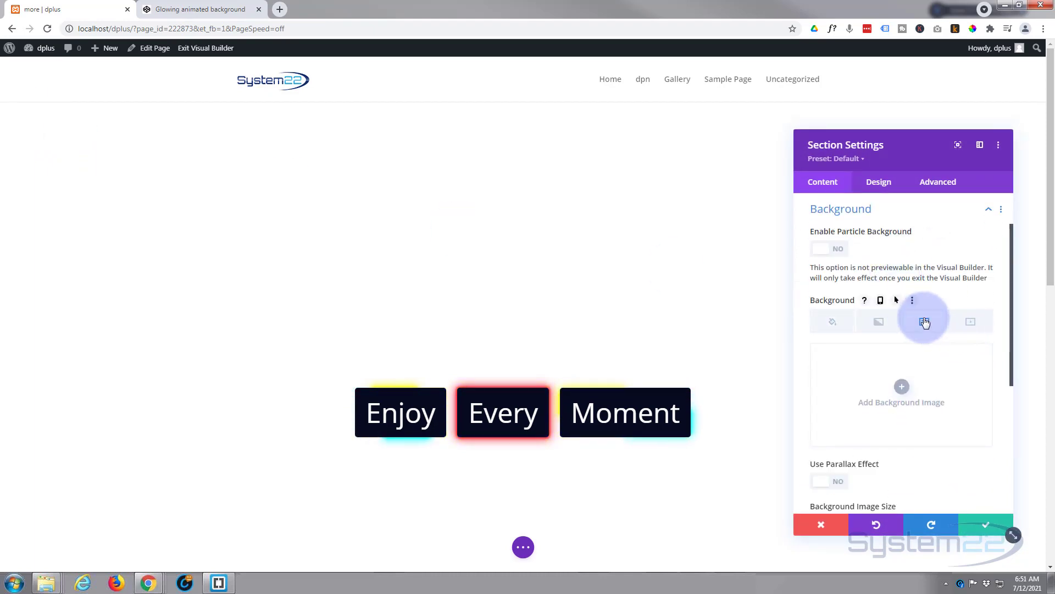
pyautogui.click(910, 391)
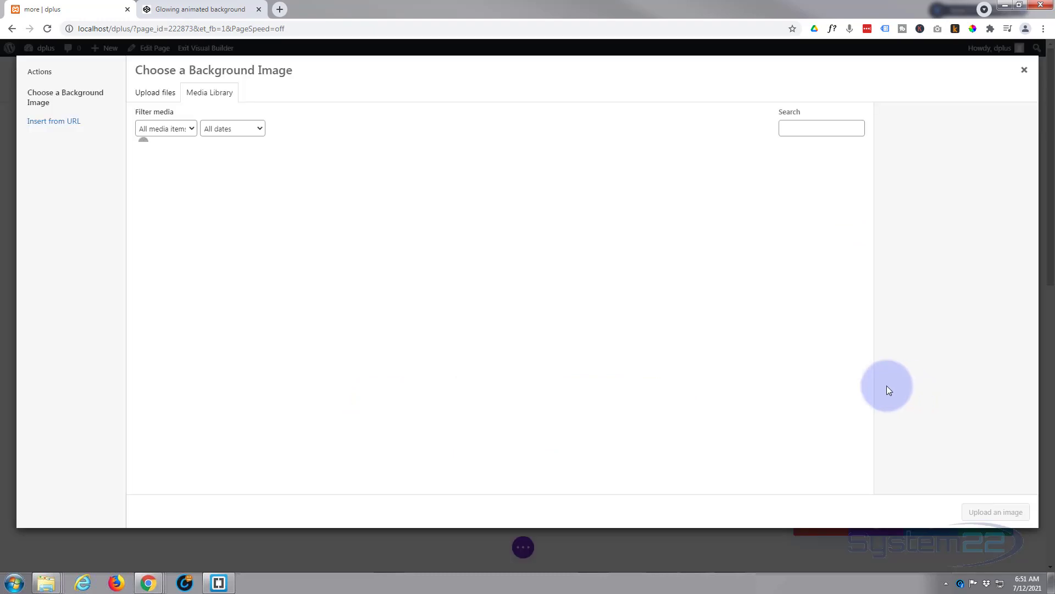
pyautogui.scroll(-4, 587, 354)
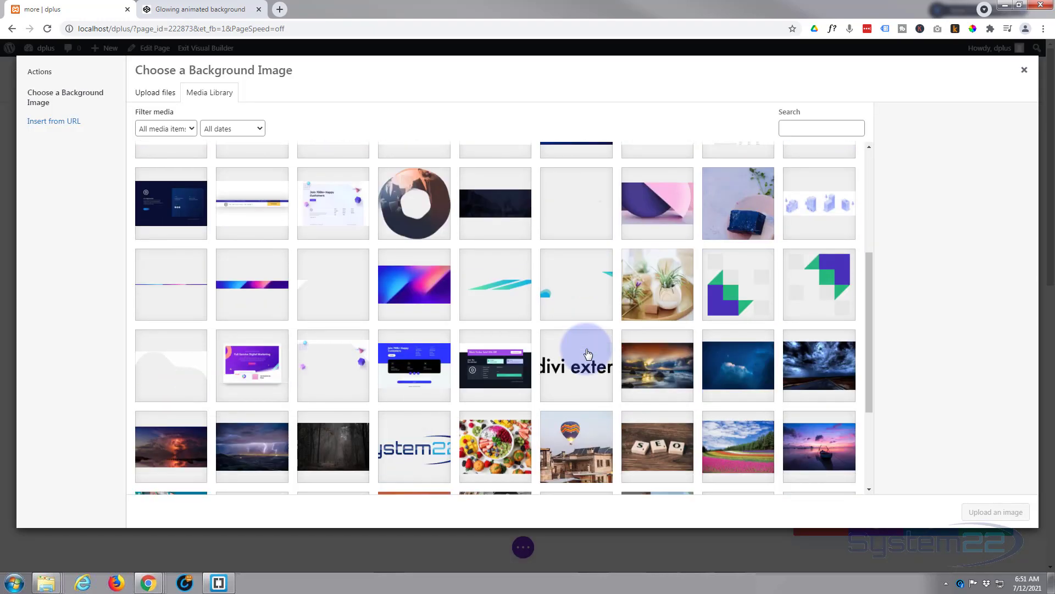
pyautogui.scroll(-2, 587, 353)
pyautogui.click(252, 336)
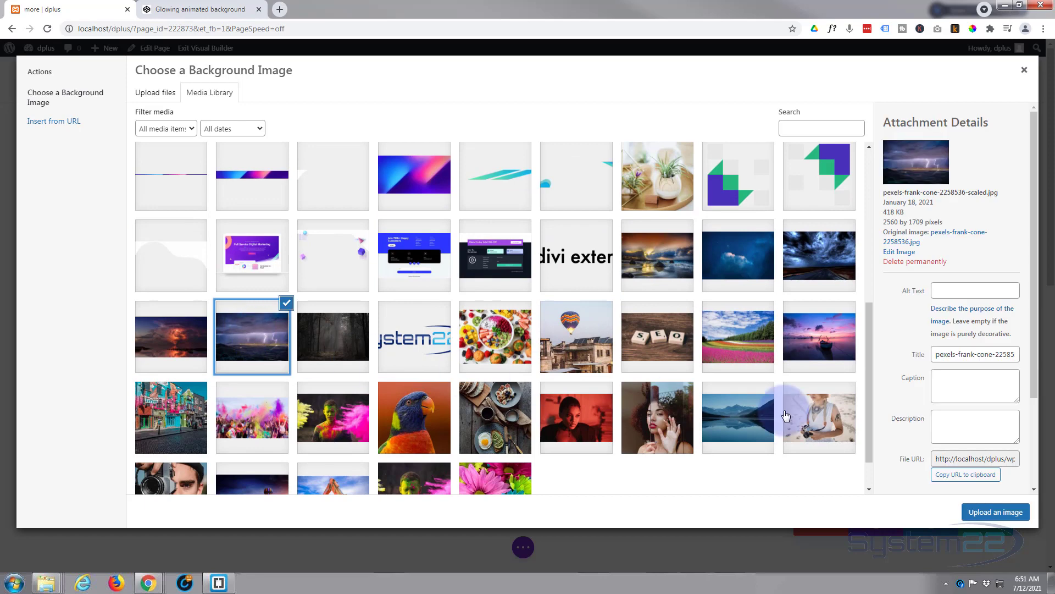
pyautogui.click(994, 511)
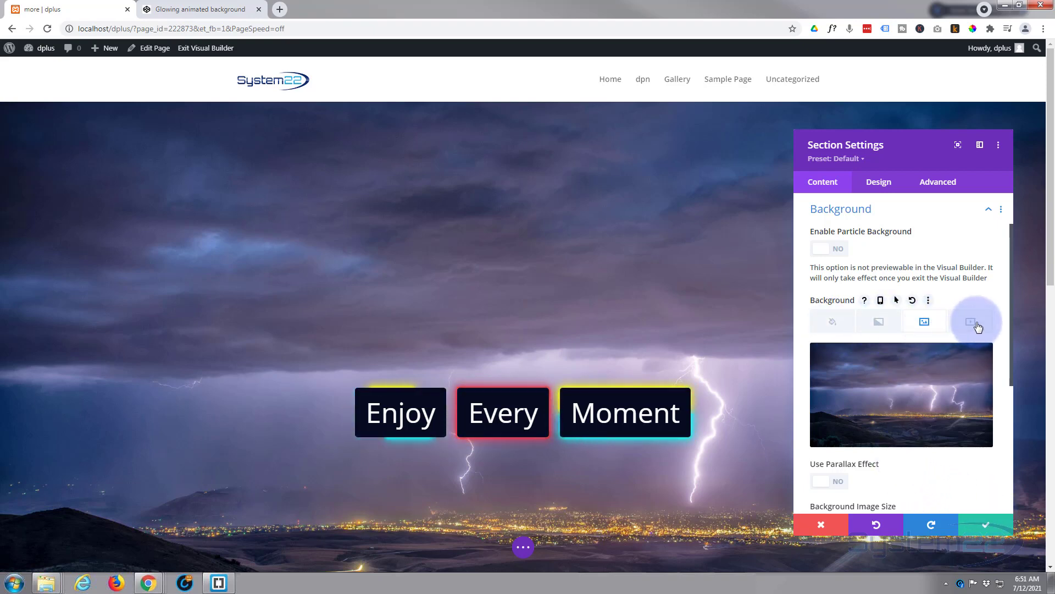
# Step: Add the default blue-to-green background gradient to the section and keep its type as Linear
pyautogui.click(878, 324)
pyautogui.click(903, 394)
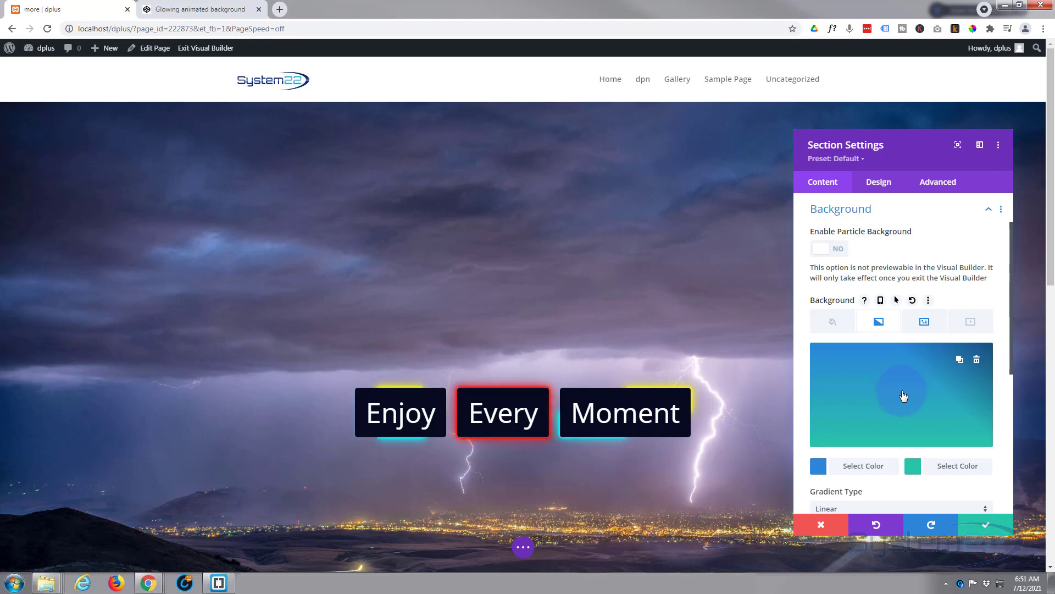
pyautogui.scroll(-2, 877, 432)
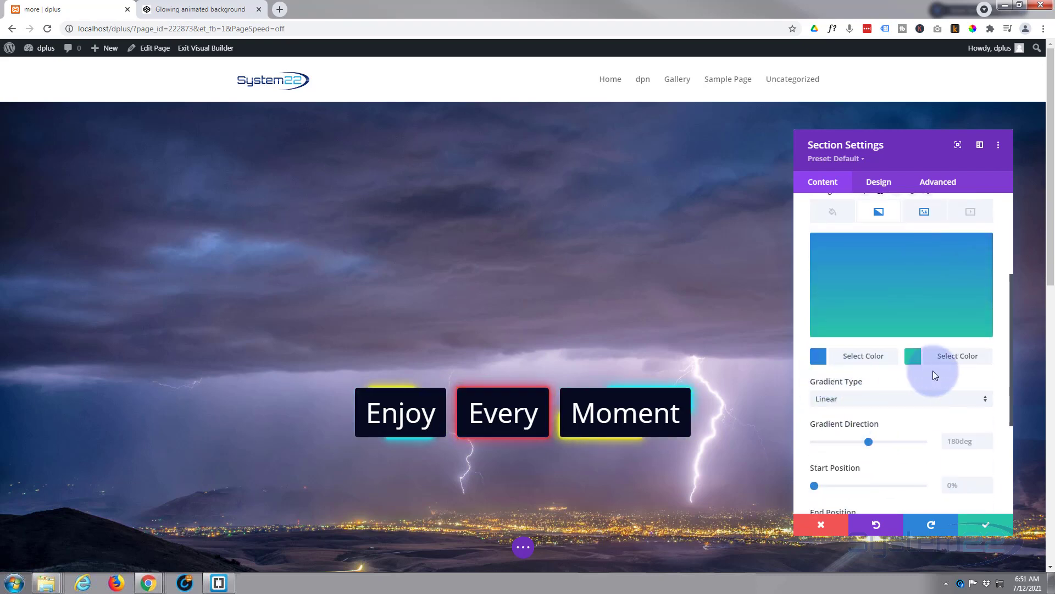
pyautogui.click(863, 401)
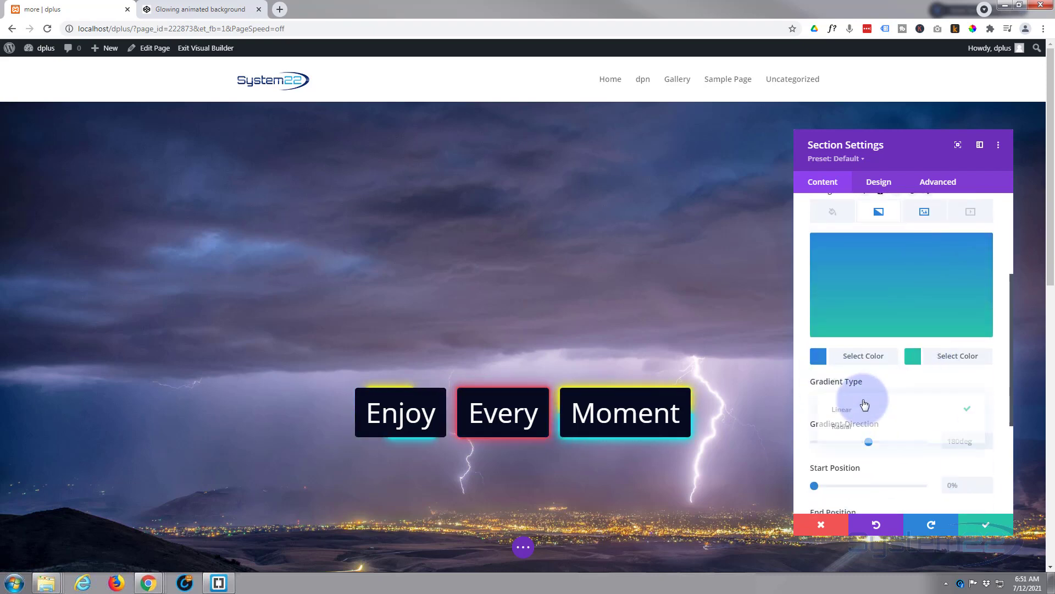
pyautogui.click(864, 407)
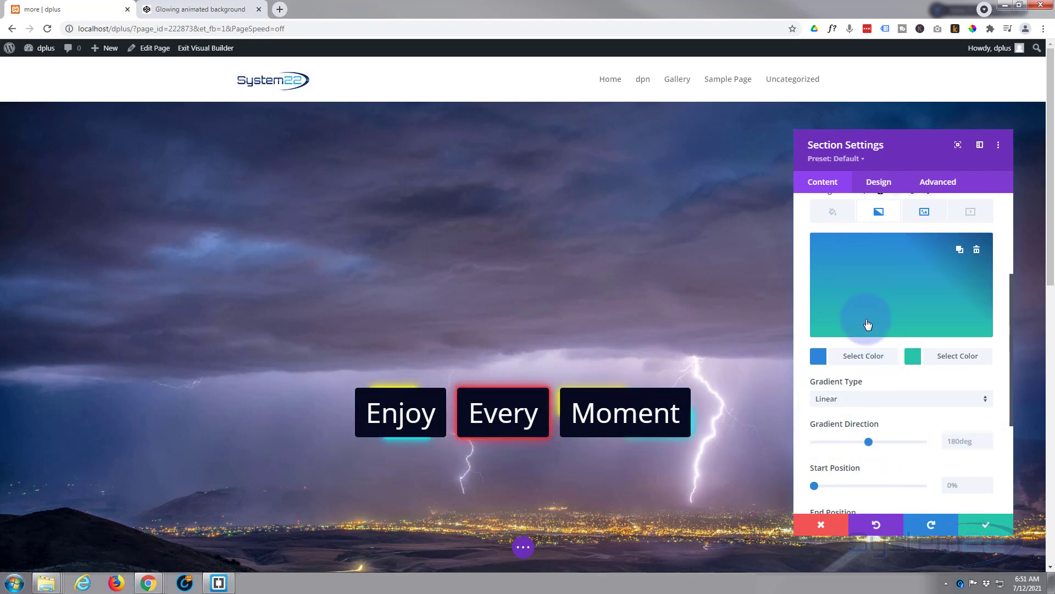
# Step: Set the section's background image blend to Multiply and save the section settings
pyautogui.click(923, 213)
pyautogui.scroll(-3, 900, 324)
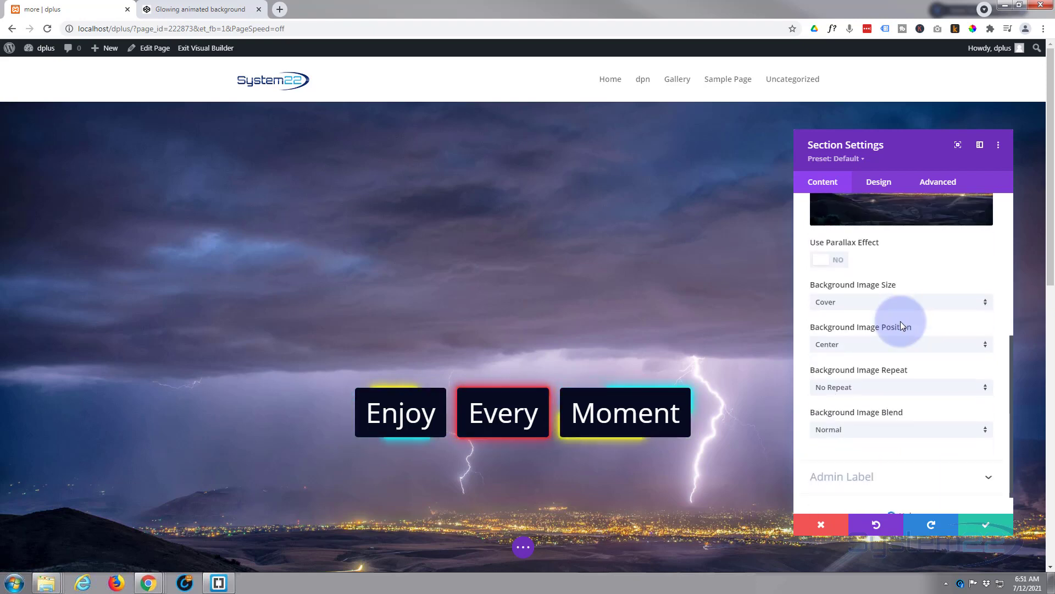
pyautogui.click(890, 401)
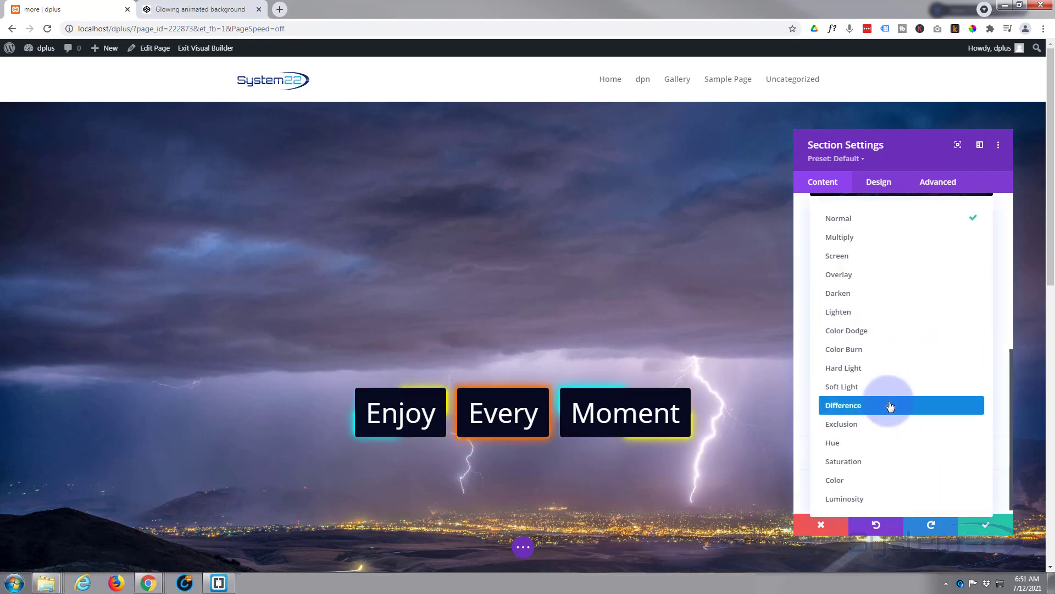
pyautogui.click(859, 238)
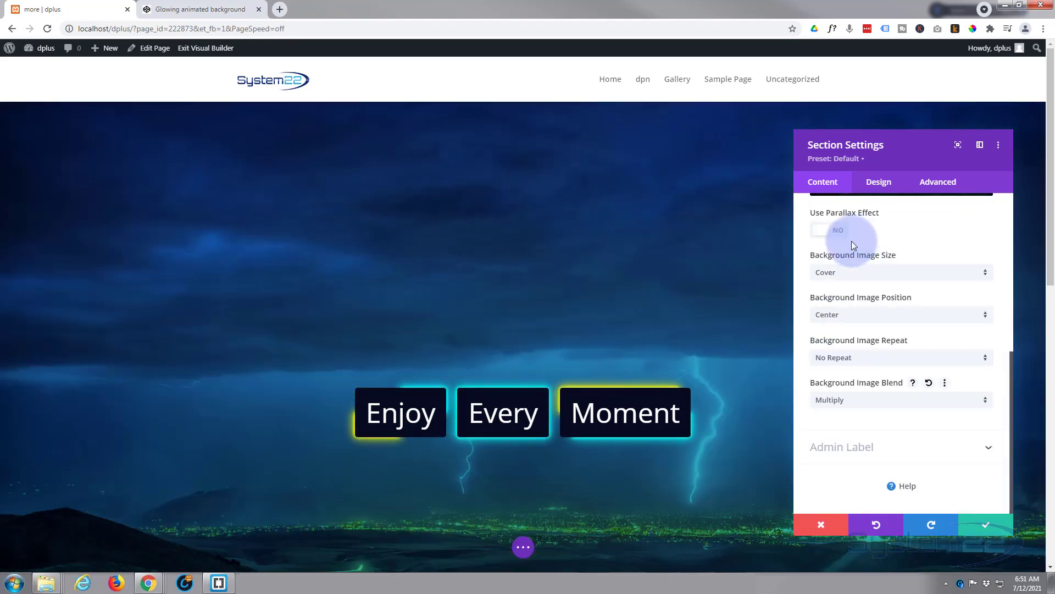
pyautogui.scroll(-1, 720, 371)
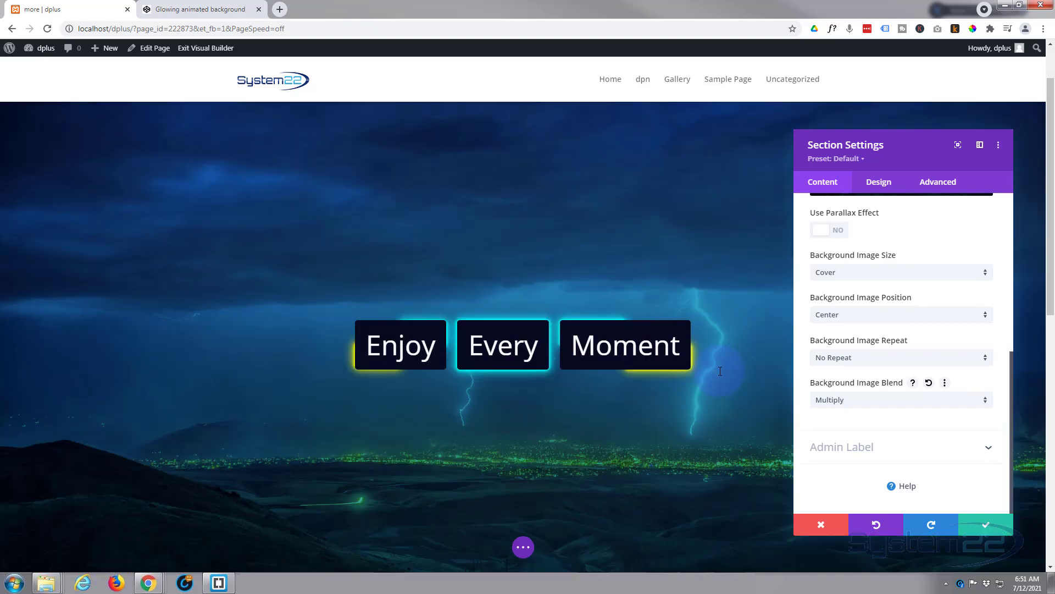
pyautogui.scroll(-3, 719, 371)
pyautogui.scroll(4, 720, 371)
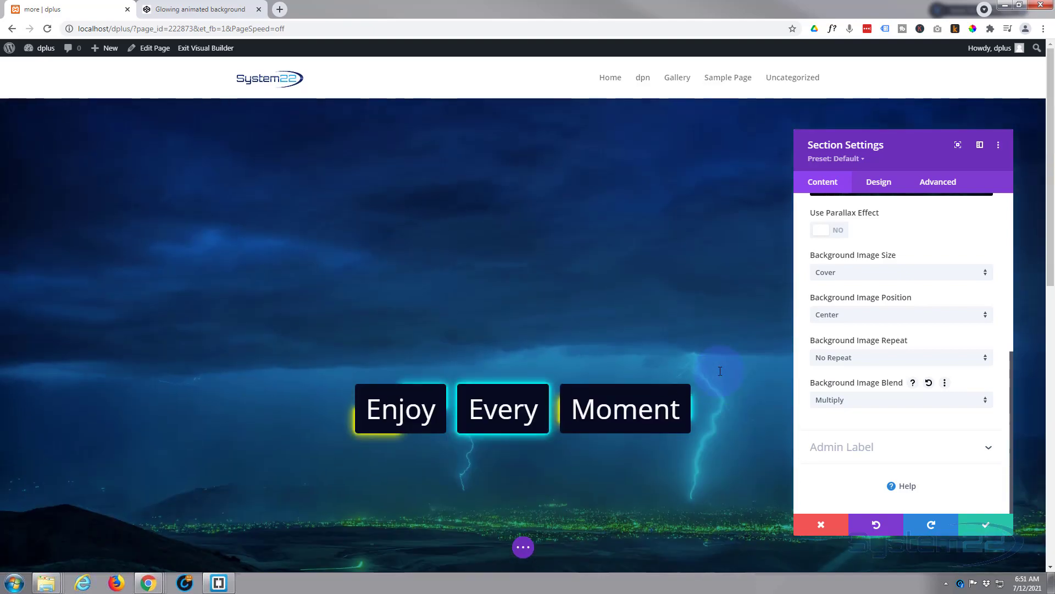
pyautogui.scroll(-4, 720, 370)
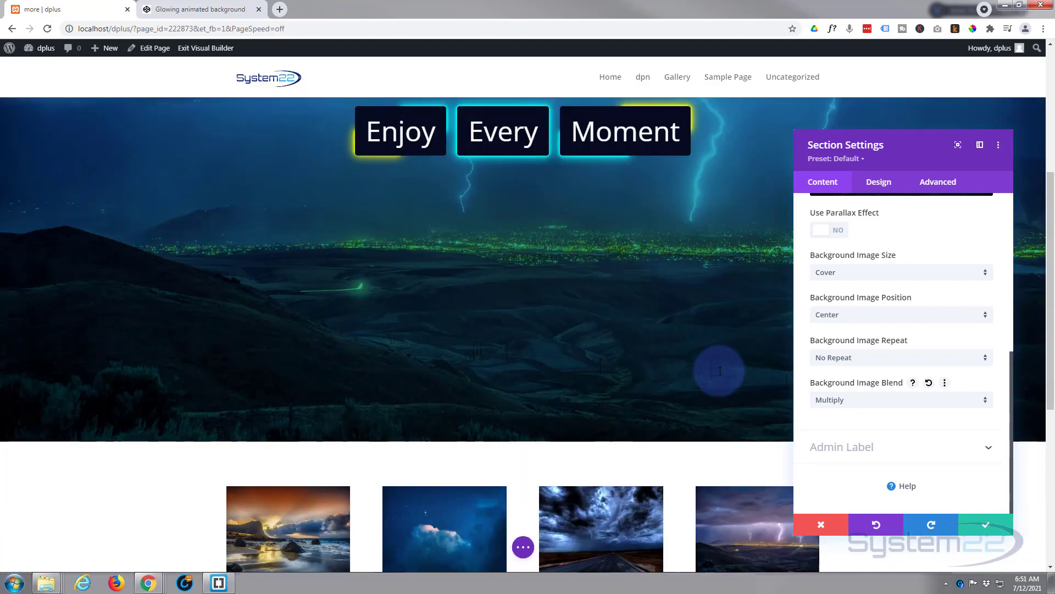
pyautogui.scroll(4, 720, 371)
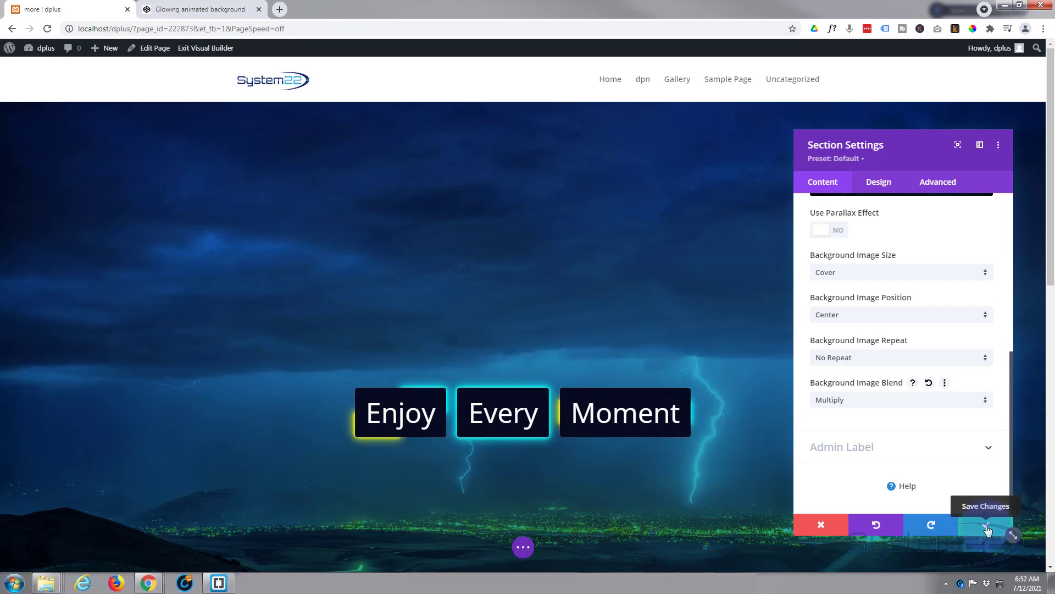
pyautogui.click(970, 526)
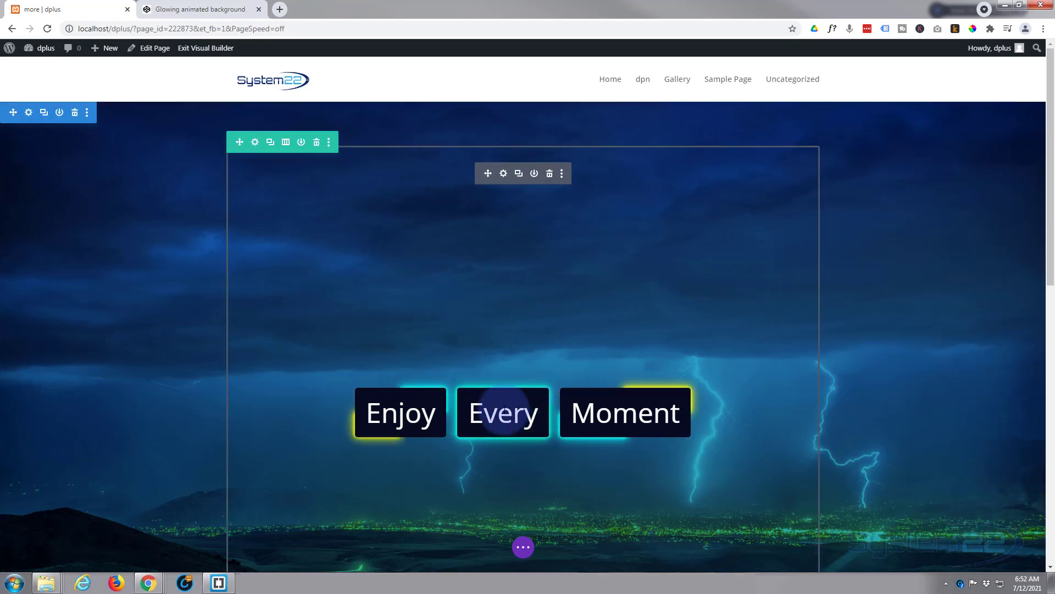
# Step: Open the headline's Code module and replace "Enjoy" in the first h1 with "Awesome"
pyautogui.click(504, 173)
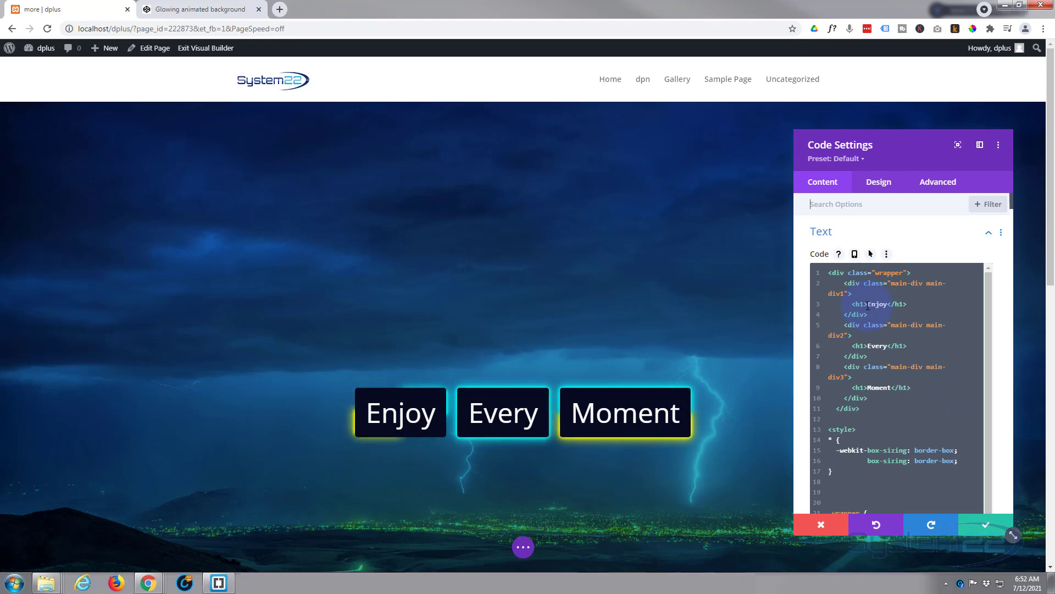
pyautogui.moveTo(867, 305); pyautogui.dragTo(887, 304)
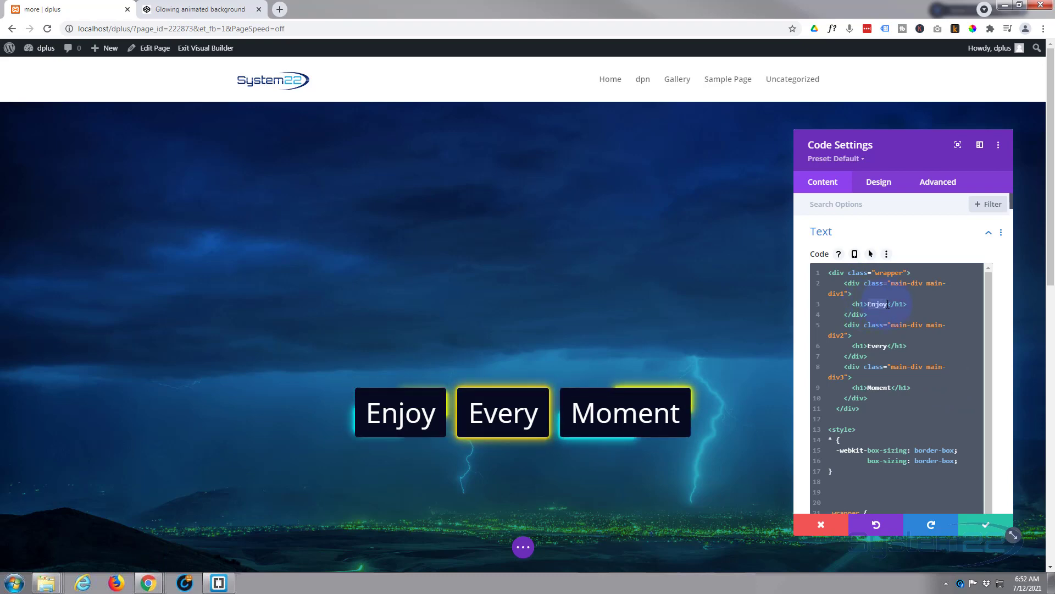
pyautogui.write('Awesome')
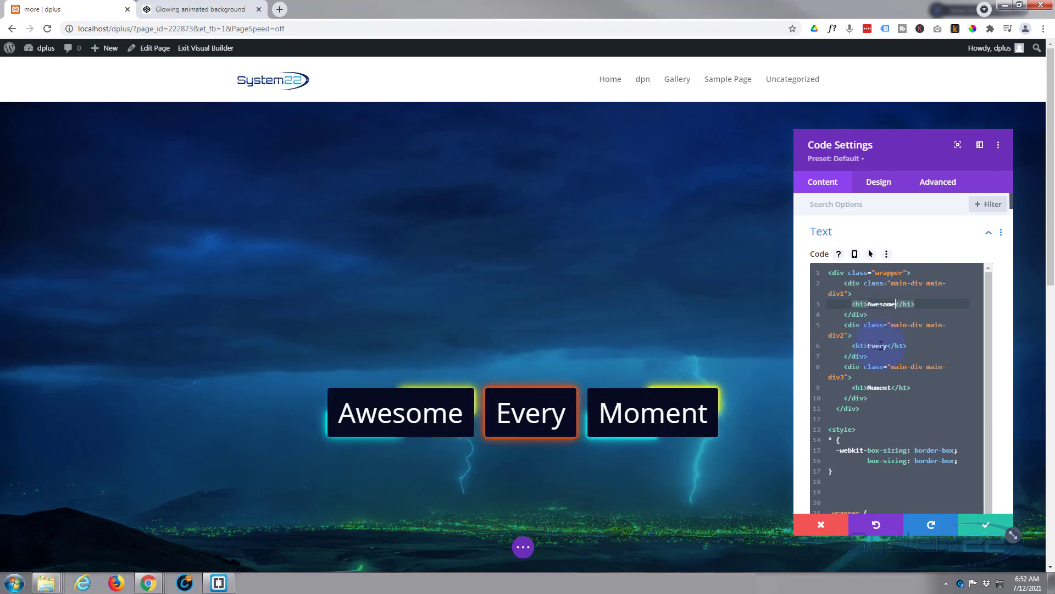
# Step: Replace the second h1's text with "News" and the third h1's text with "Headline"
pyautogui.moveTo(868, 345); pyautogui.dragTo(887, 345)
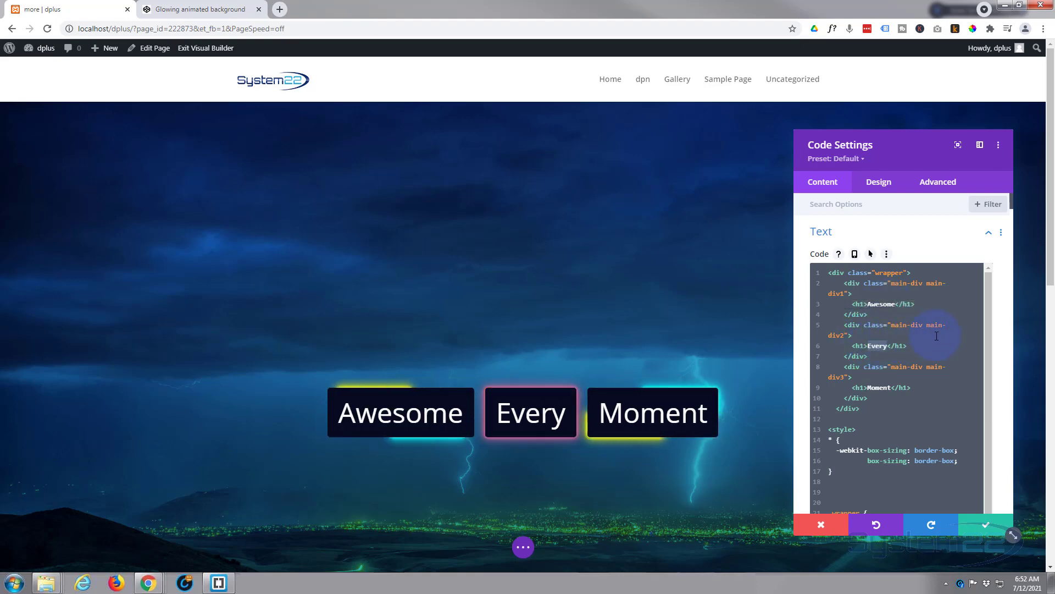
pyautogui.write('N')
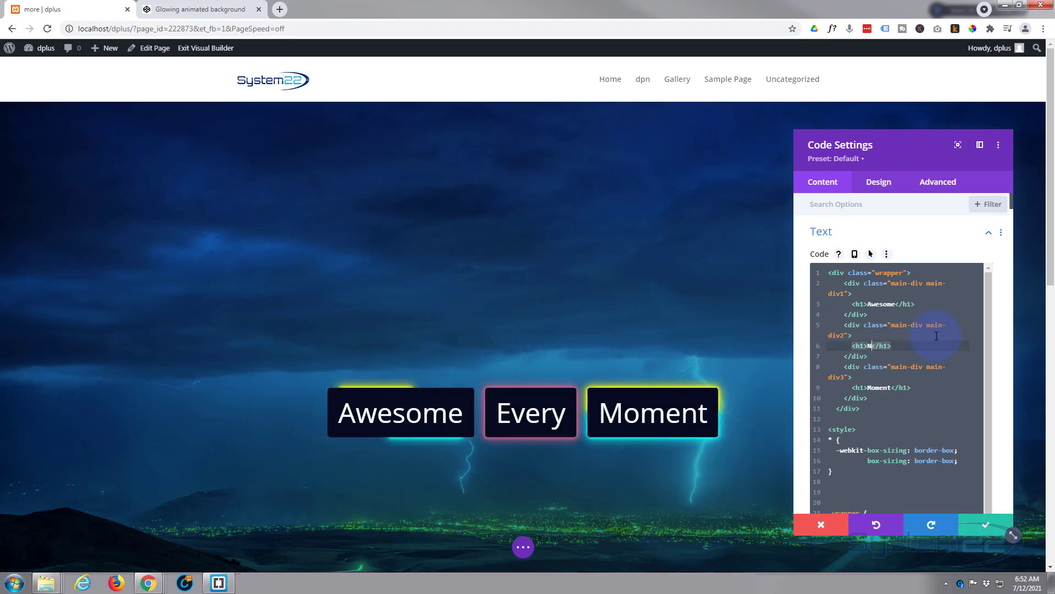
pyautogui.write('ews')
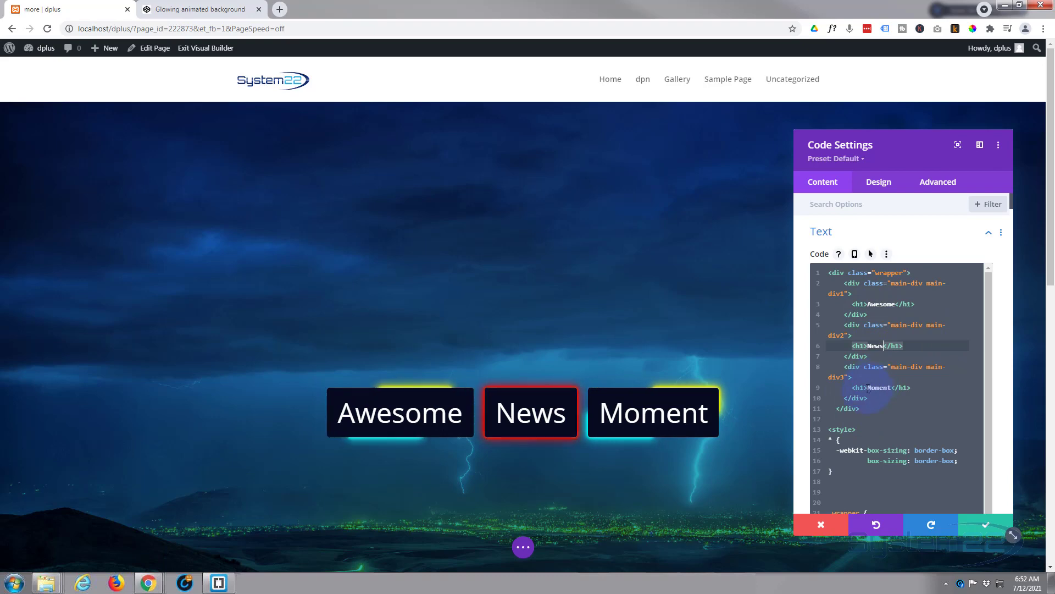
pyautogui.doubleClick(889, 388)
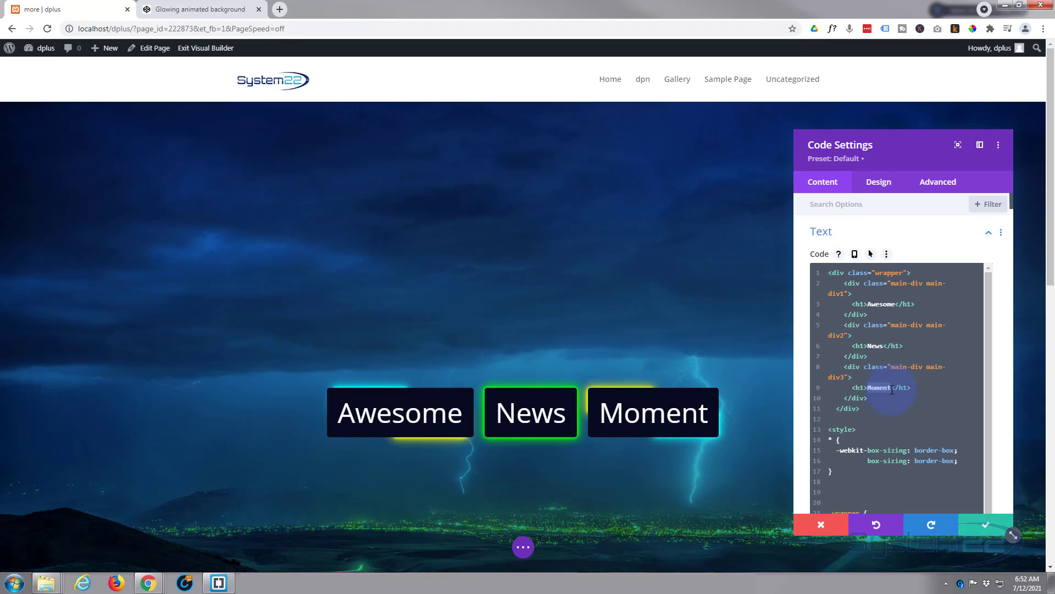
pyautogui.write('Headline')
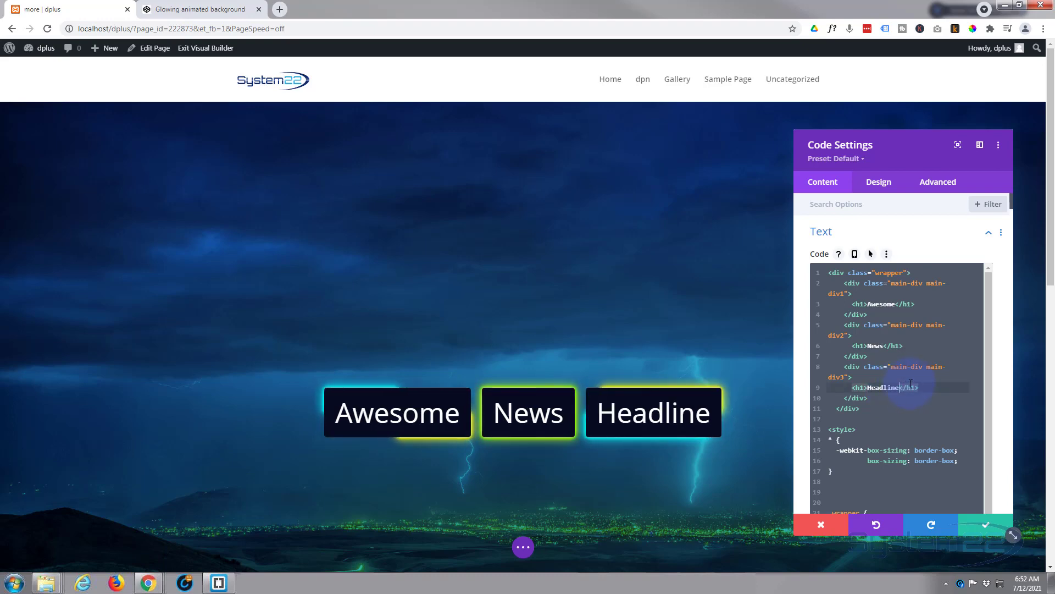
# Step: Try heights of 40vh and 20vh for the .wrapper rule in the module's CSS, and settle on 30vh
pyautogui.scroll(-6, 911, 384)
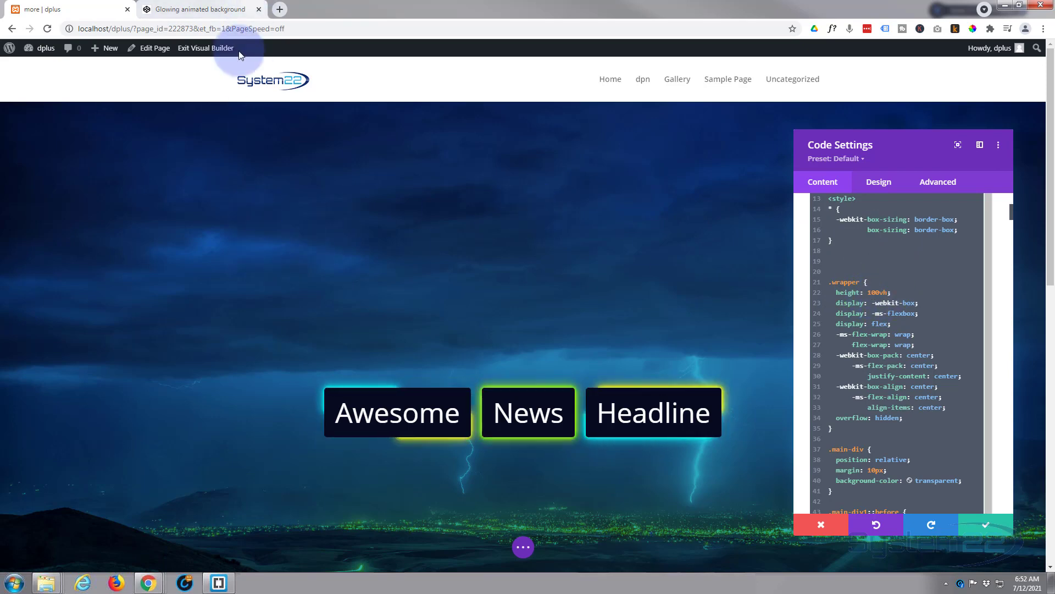
pyautogui.scroll(-8, 128, 371)
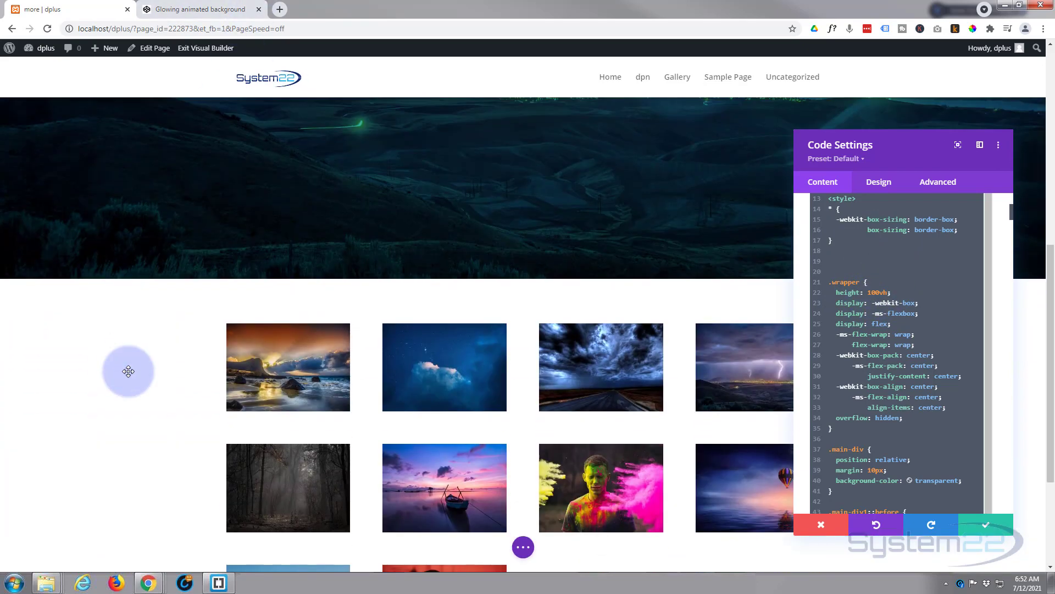
pyautogui.scroll(8, 129, 371)
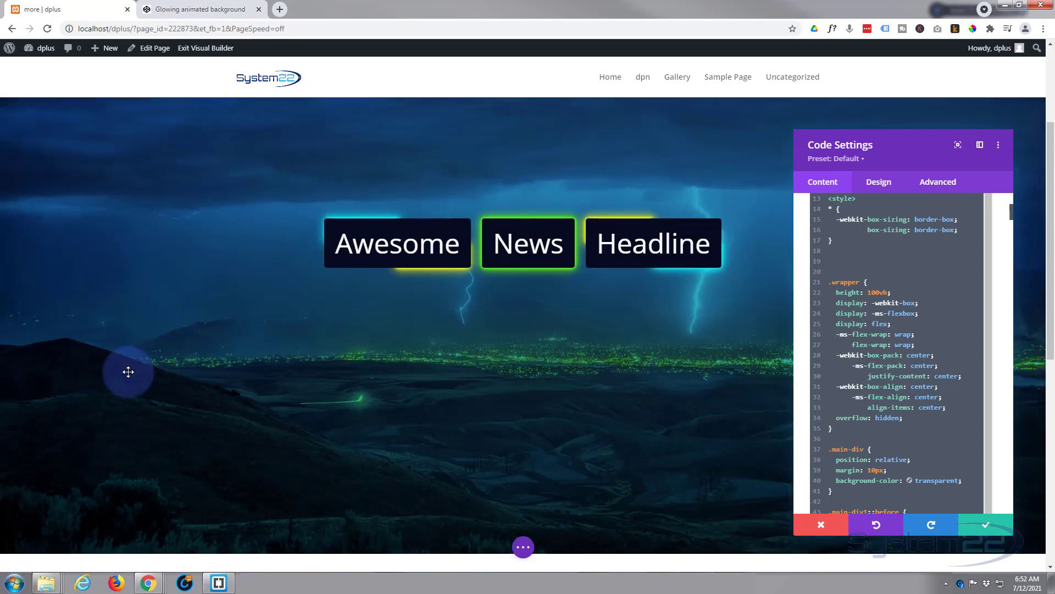
pyautogui.scroll(2, 128, 372)
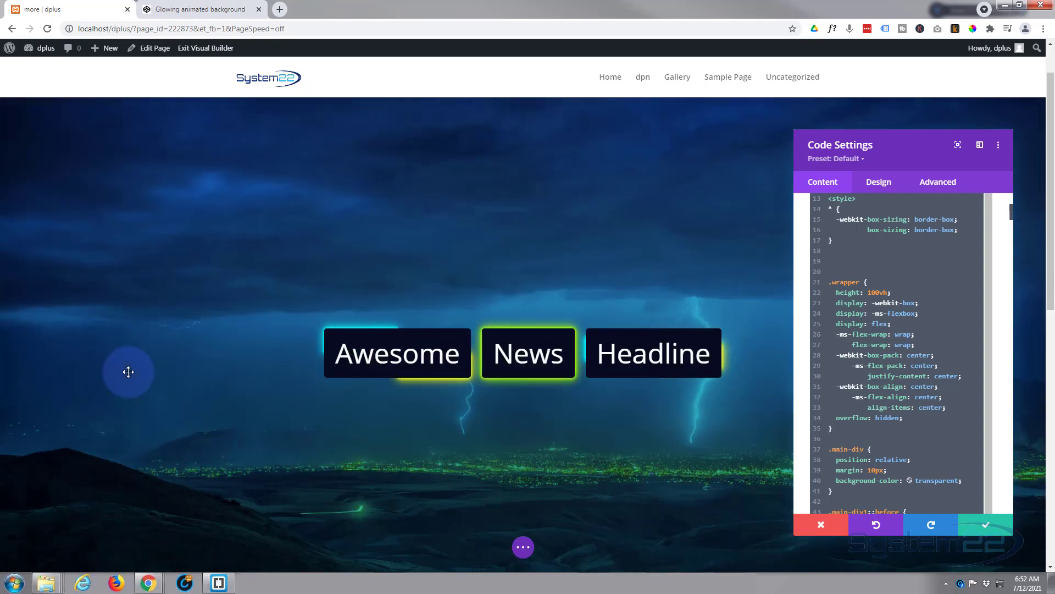
pyautogui.scroll(1, 128, 371)
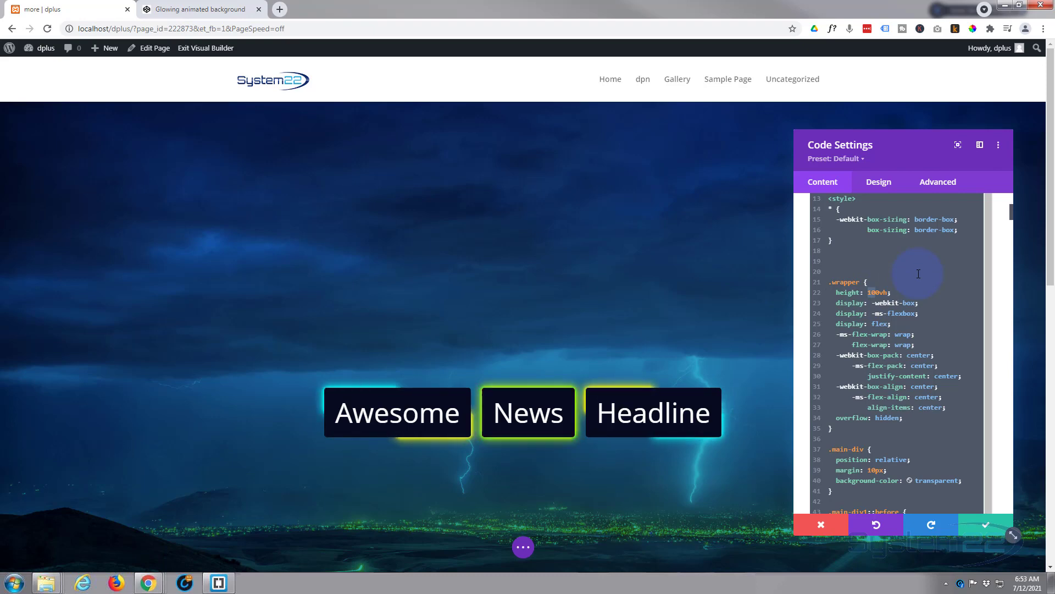
pyautogui.write('4')
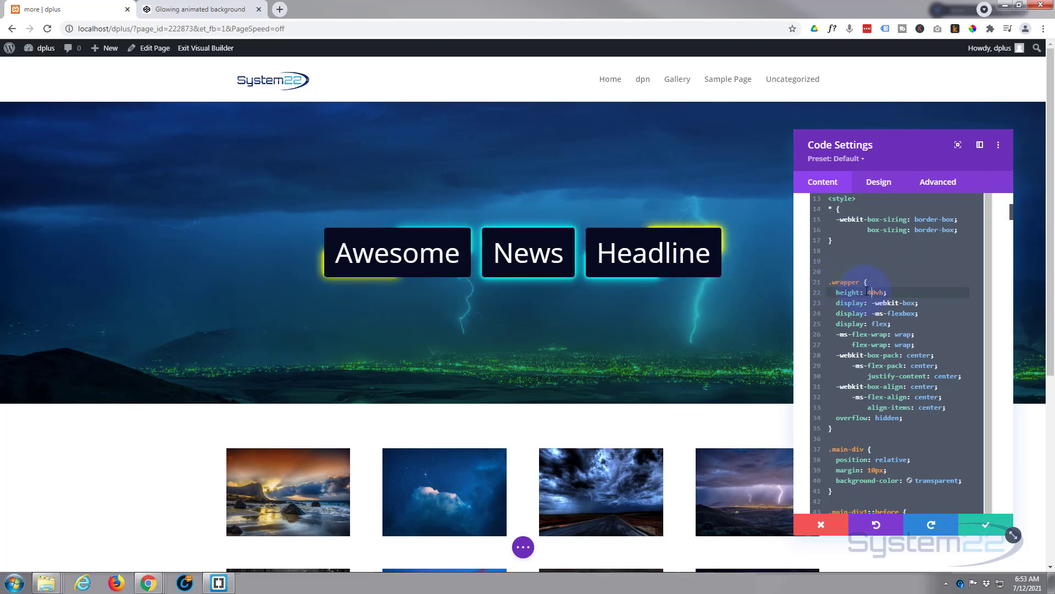
pyautogui.press('BackSpace')
pyautogui.write('2')
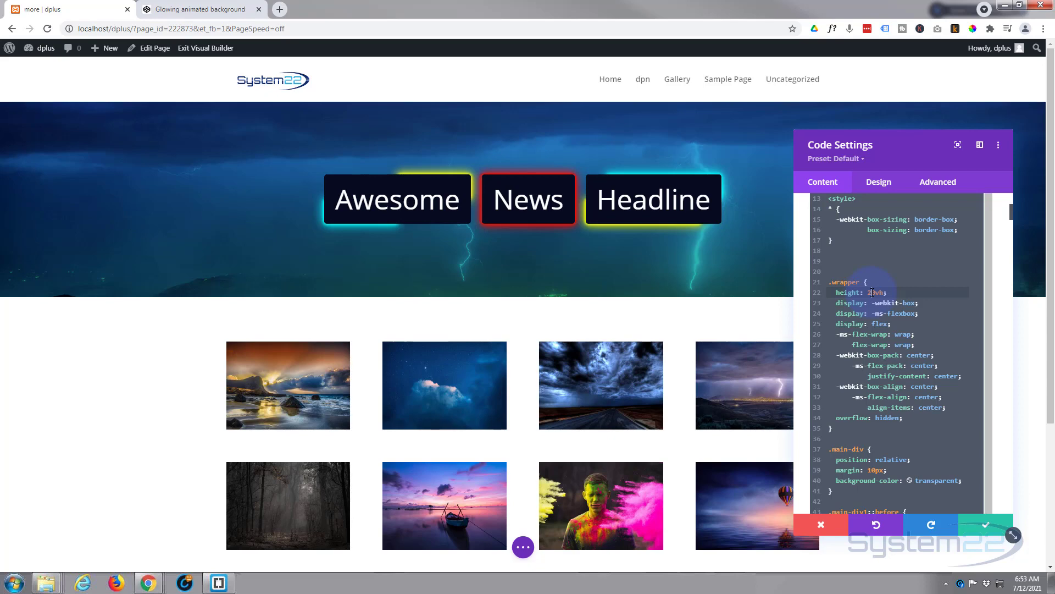
pyautogui.hotkey('shift', 'Left')
pyautogui.write('3')
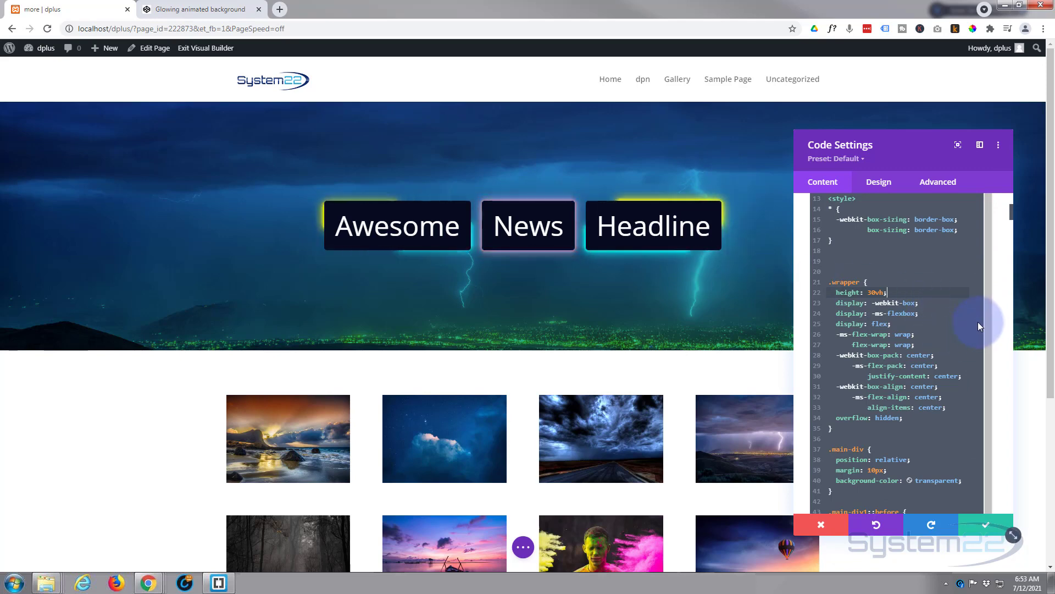
# Step: Change the class of the first and third headline divs to main-div2 so all three share the same glow animation
pyautogui.scroll(10, 972, 321)
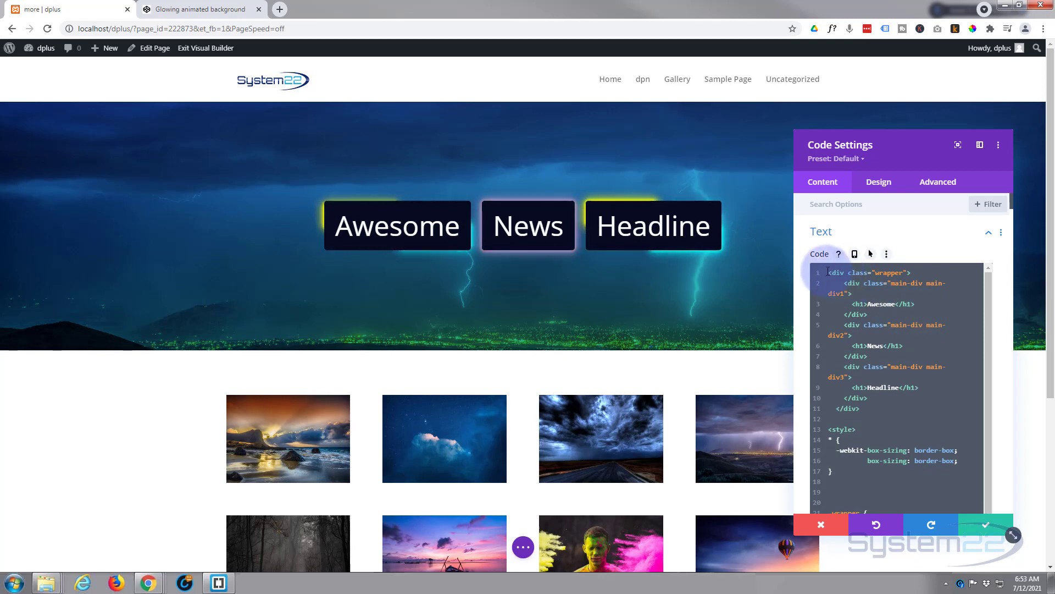
pyautogui.moveTo(828, 272); pyautogui.dragTo(868, 408)
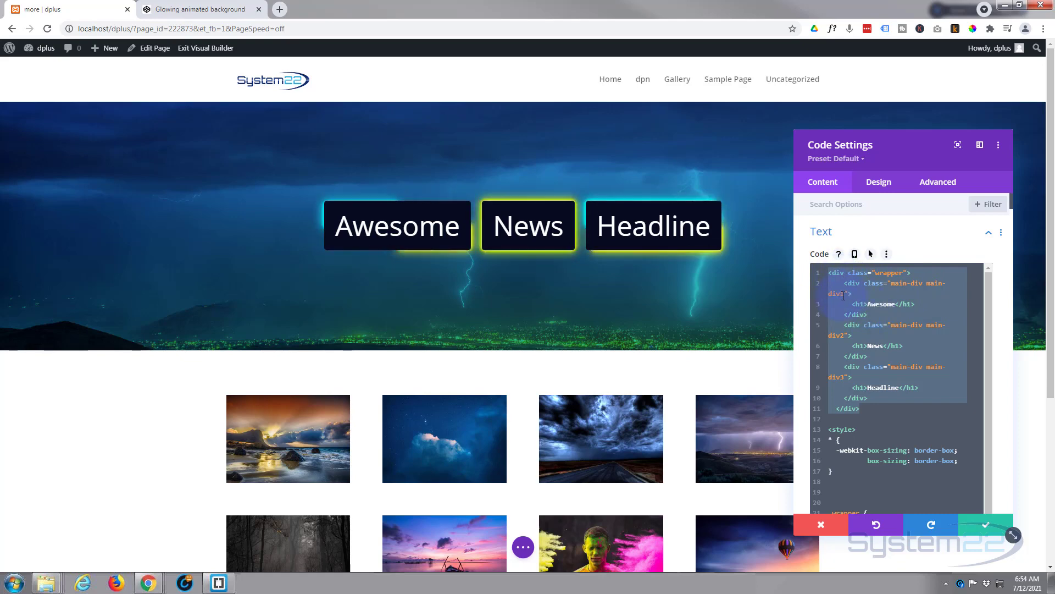
pyautogui.click(828, 337)
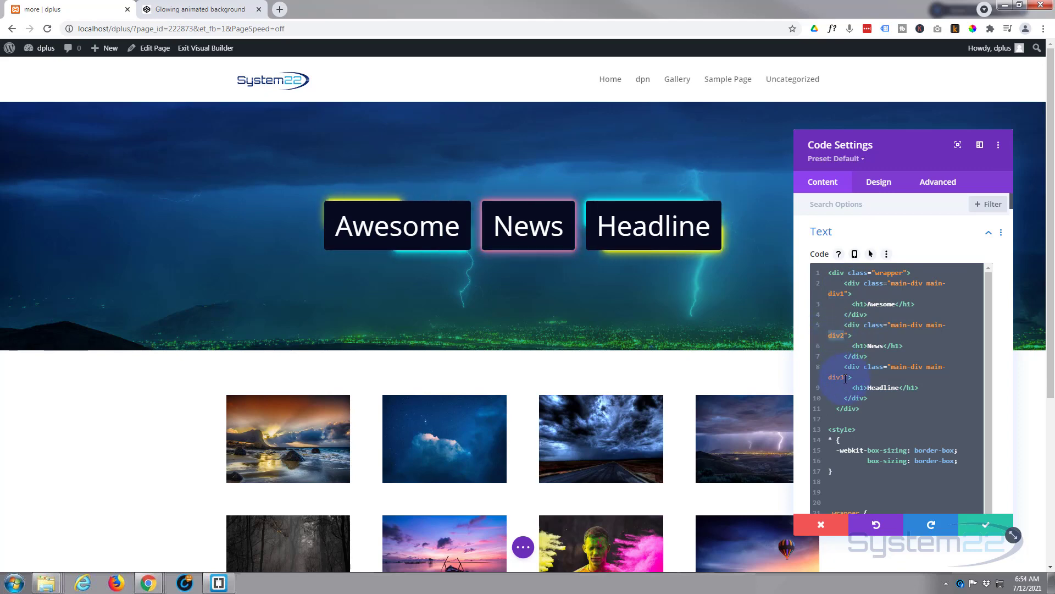
pyautogui.moveTo(843, 378); pyautogui.dragTo(826, 377)
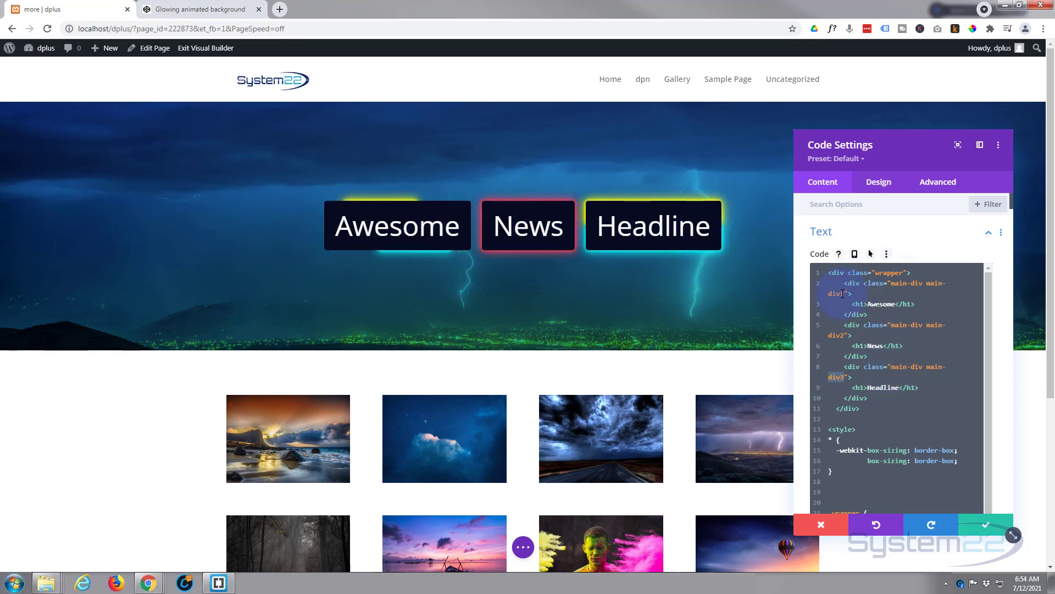
pyautogui.moveTo(842, 294); pyautogui.dragTo(843, 293)
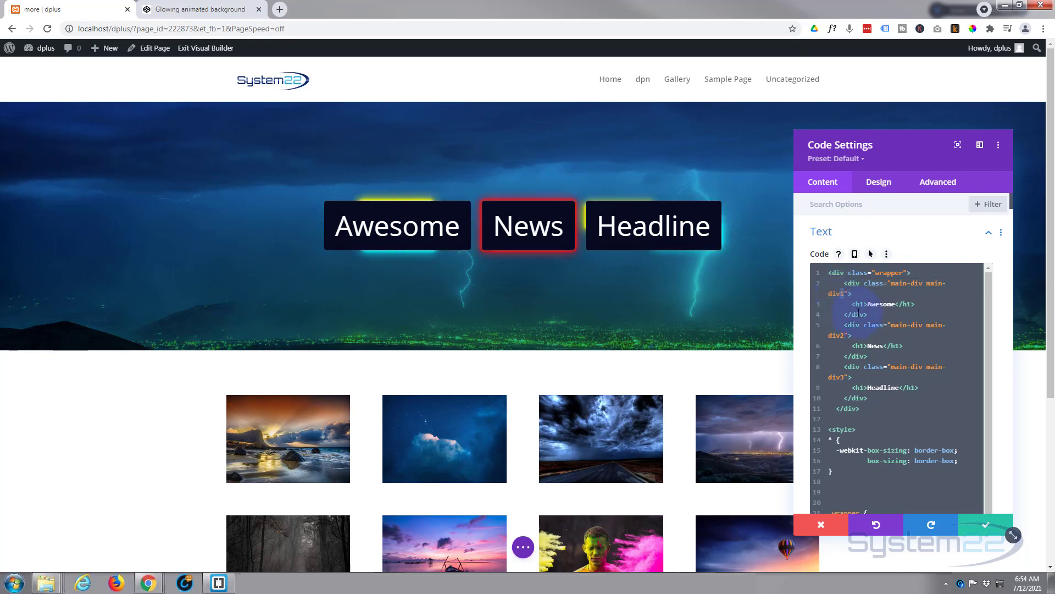
pyautogui.write('2')
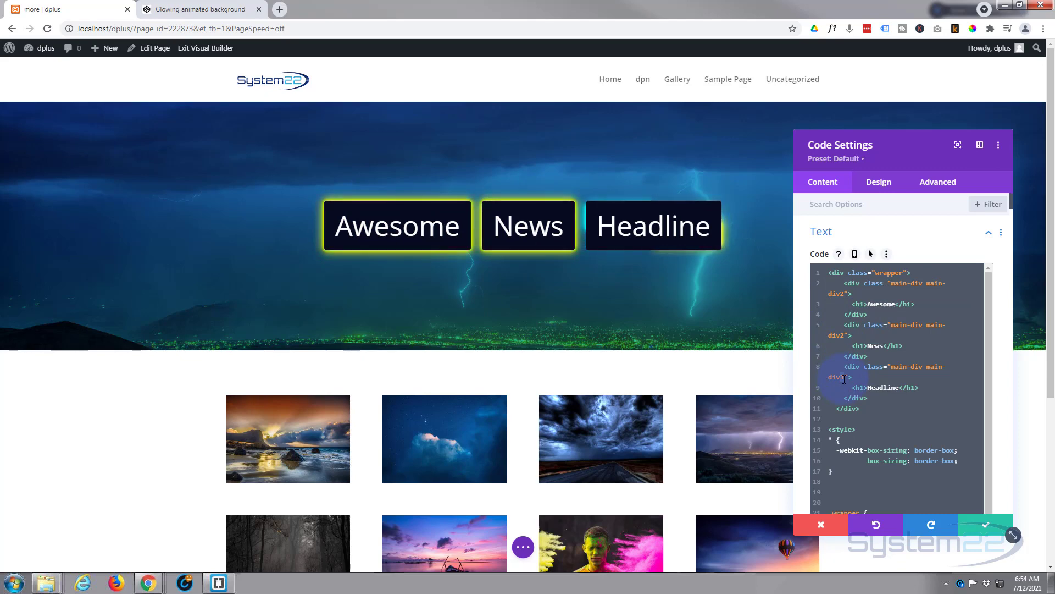
pyautogui.write('2')
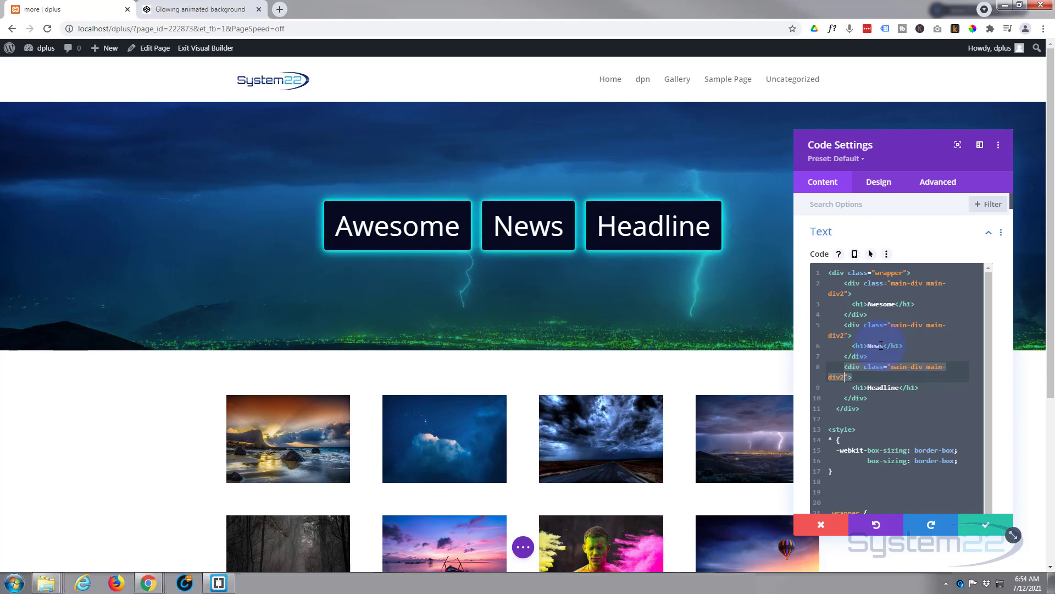
# Step: Delete the News and Headline div blocks from the wrapper, keeping only the Awesome div
pyautogui.click(854, 285)
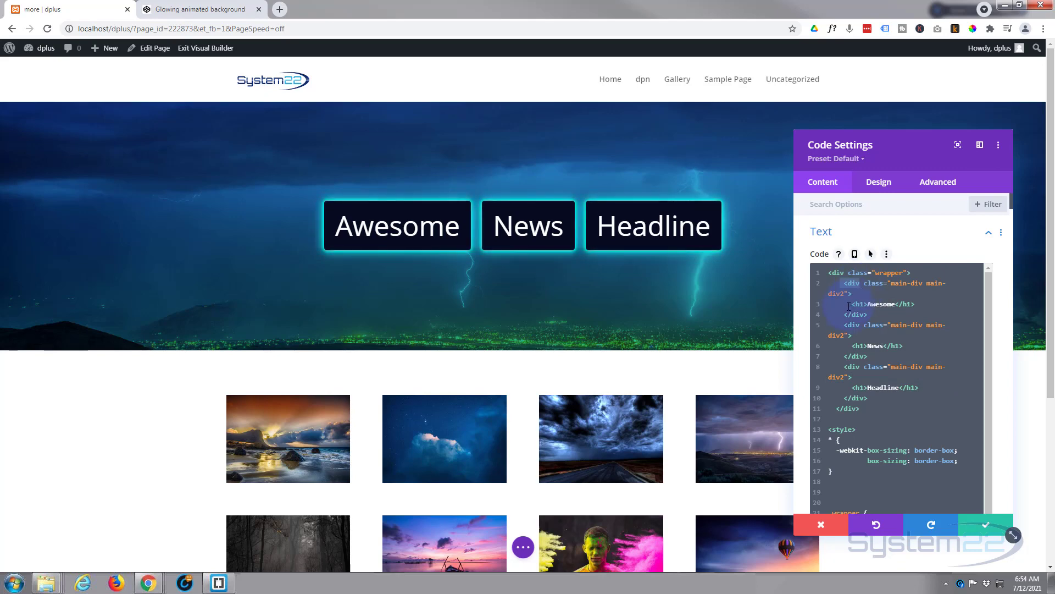
pyautogui.click(867, 314)
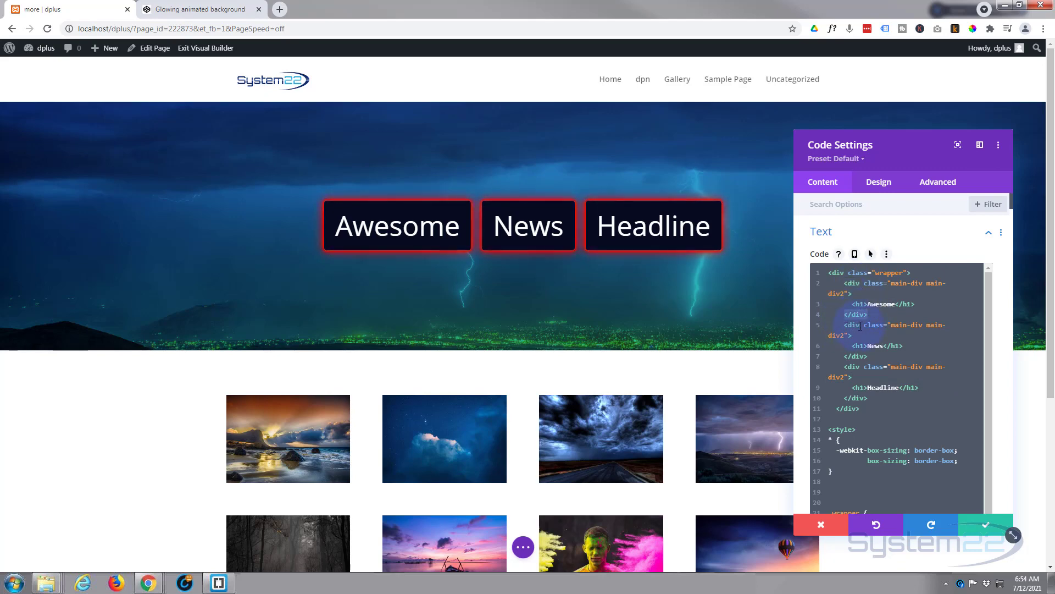
pyautogui.click(860, 326)
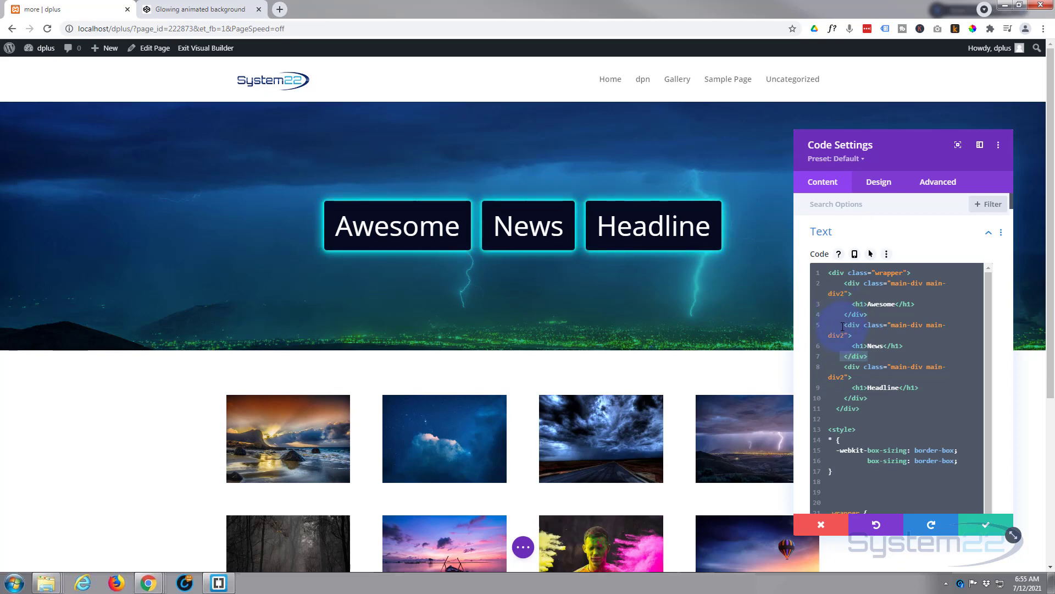
pyautogui.moveTo(867, 356); pyautogui.dragTo(872, 396)
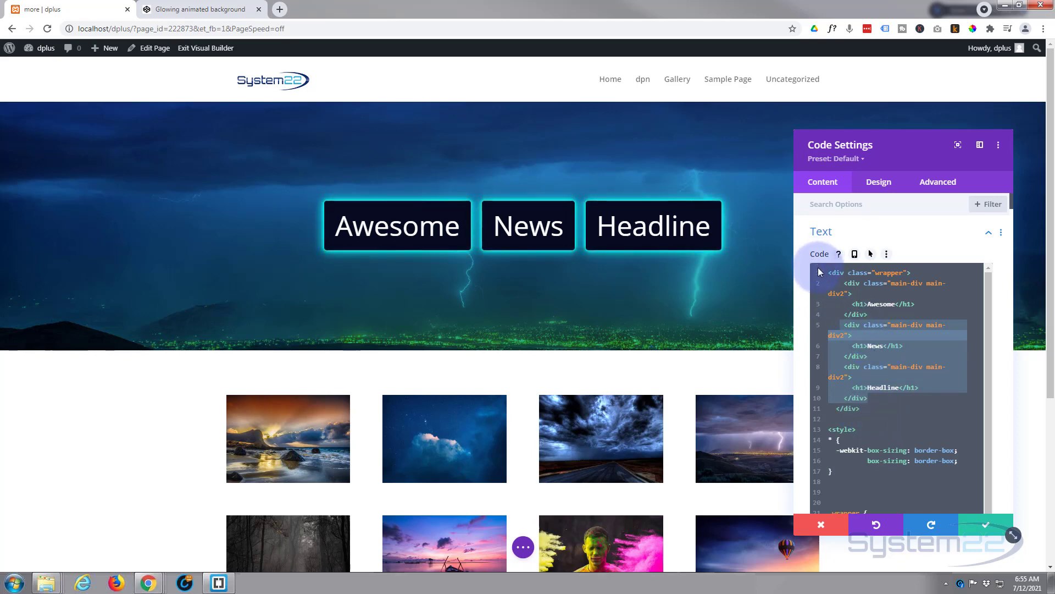
pyautogui.press('Delete')
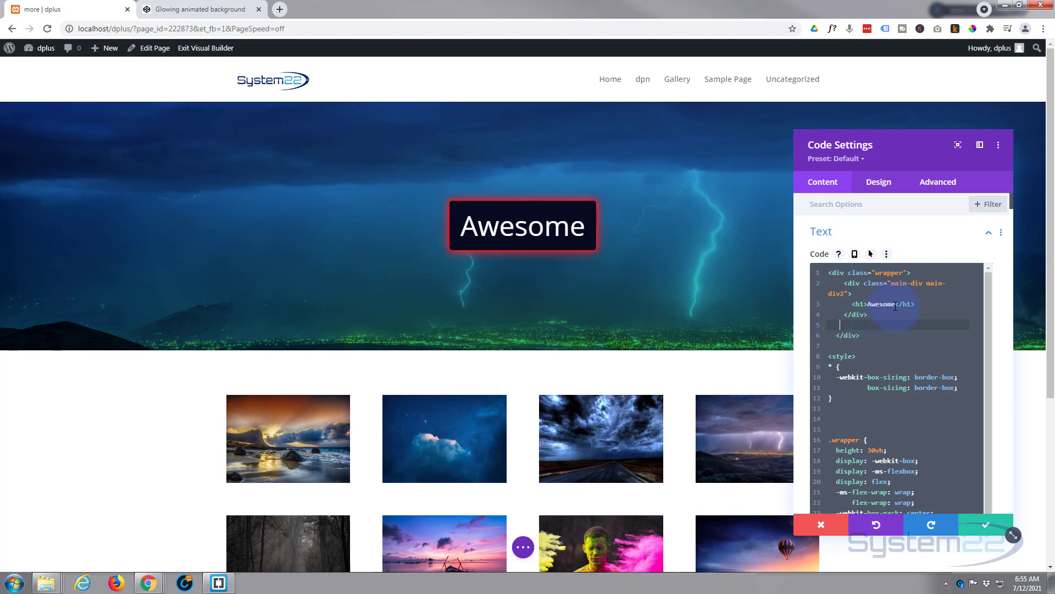
# Step: Extend the remaining h1 text to read "Awesome Headline Title"
pyautogui.click(924, 308)
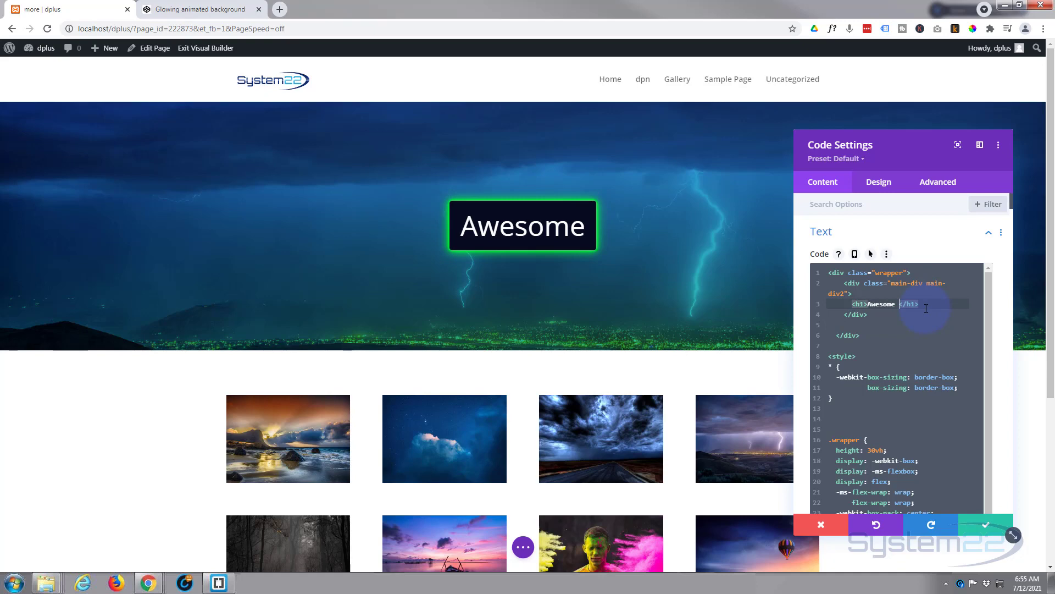
pyautogui.write('Headline Title')
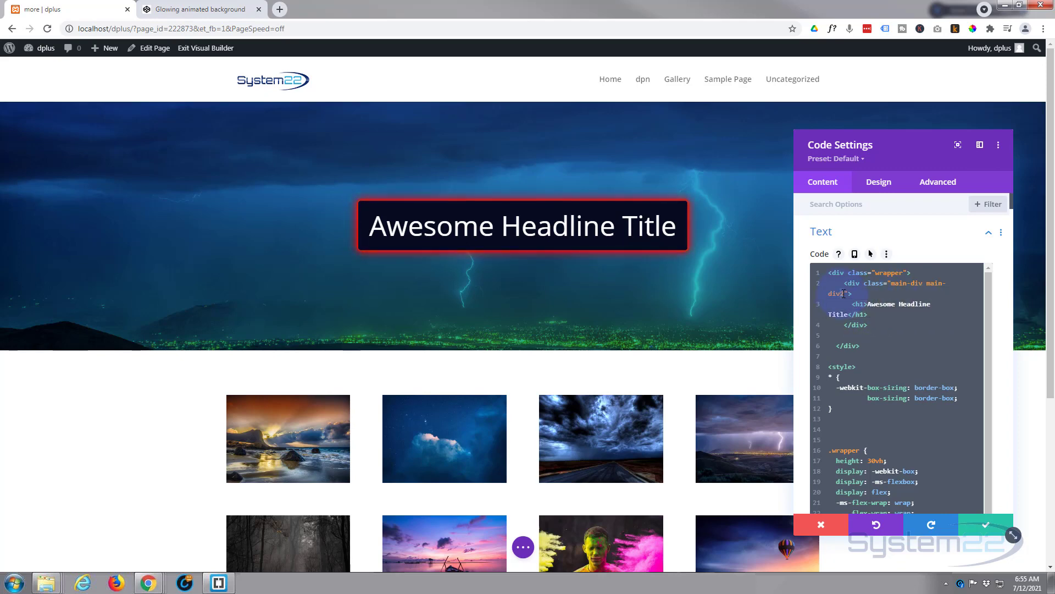
# Step: Try the main-div1 and main-div3 classes on the remaining headline div to compare their glow animations
pyautogui.click(844, 293)
pyautogui.write('2')
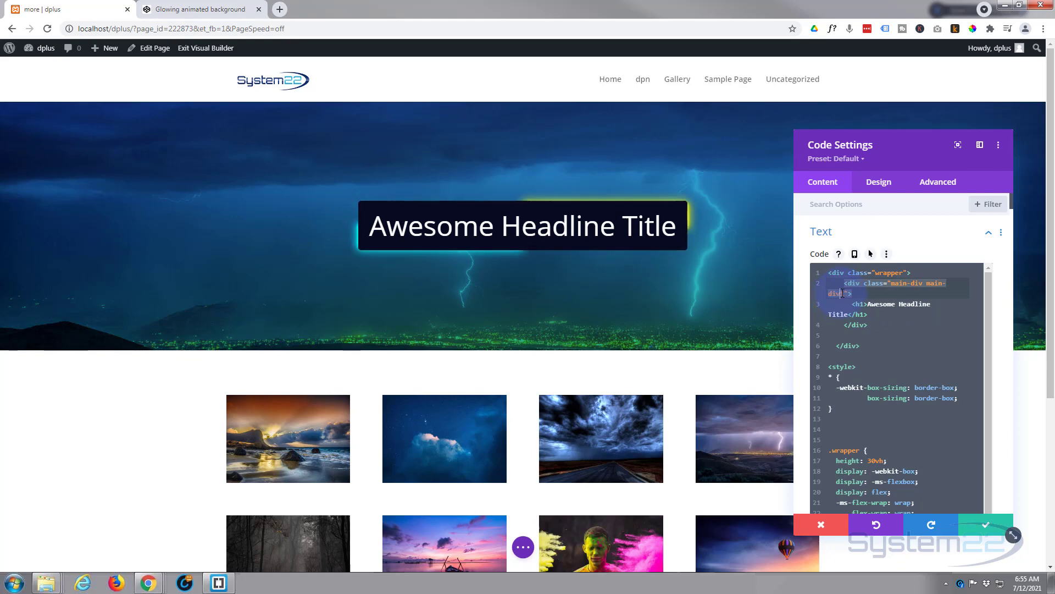
pyautogui.click(842, 295)
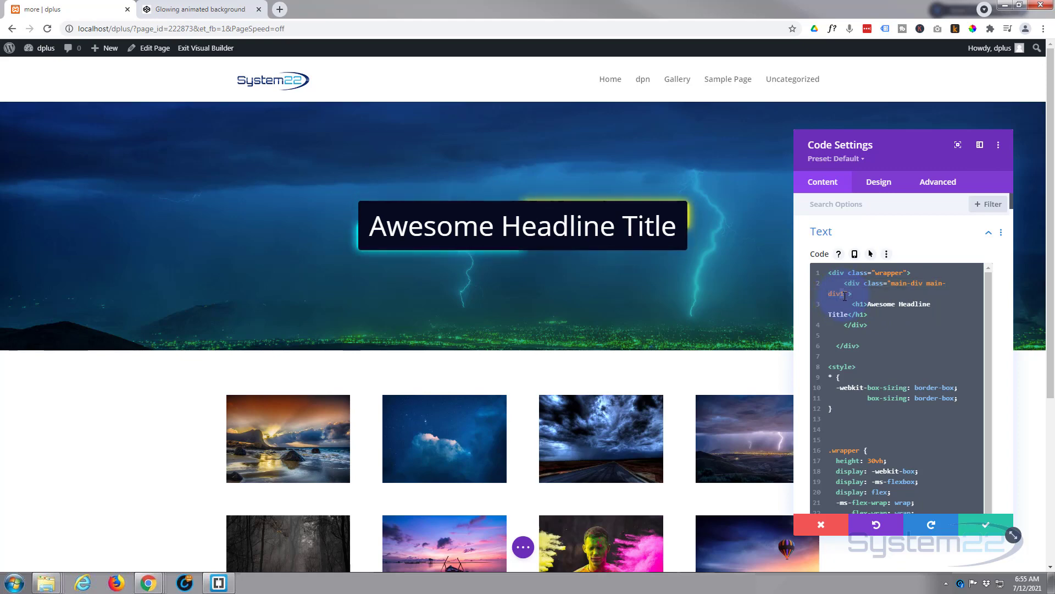
pyautogui.press('BackSpace')
pyautogui.write('3')
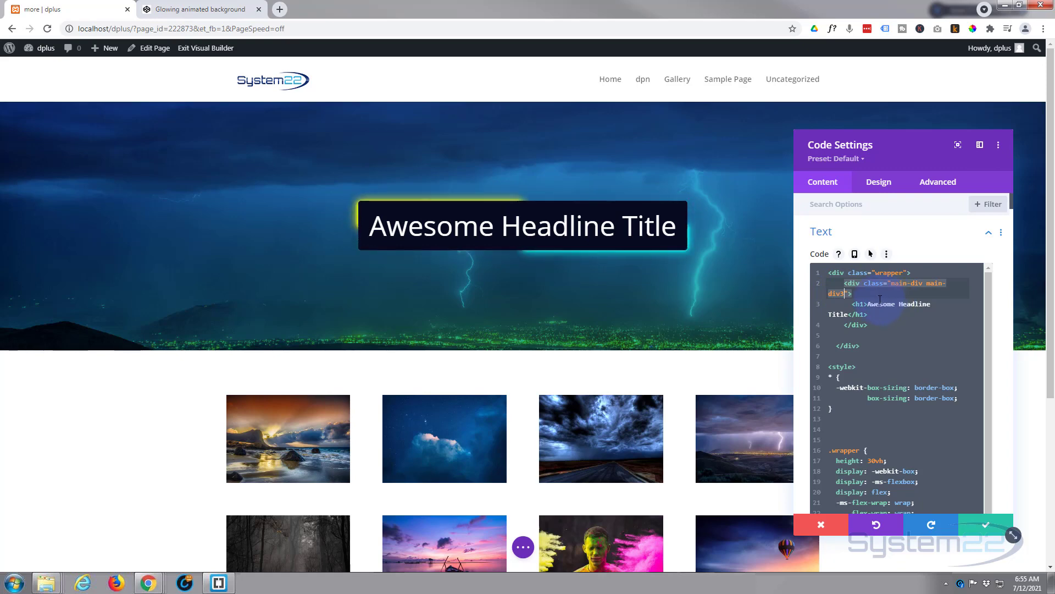
pyautogui.click(880, 302)
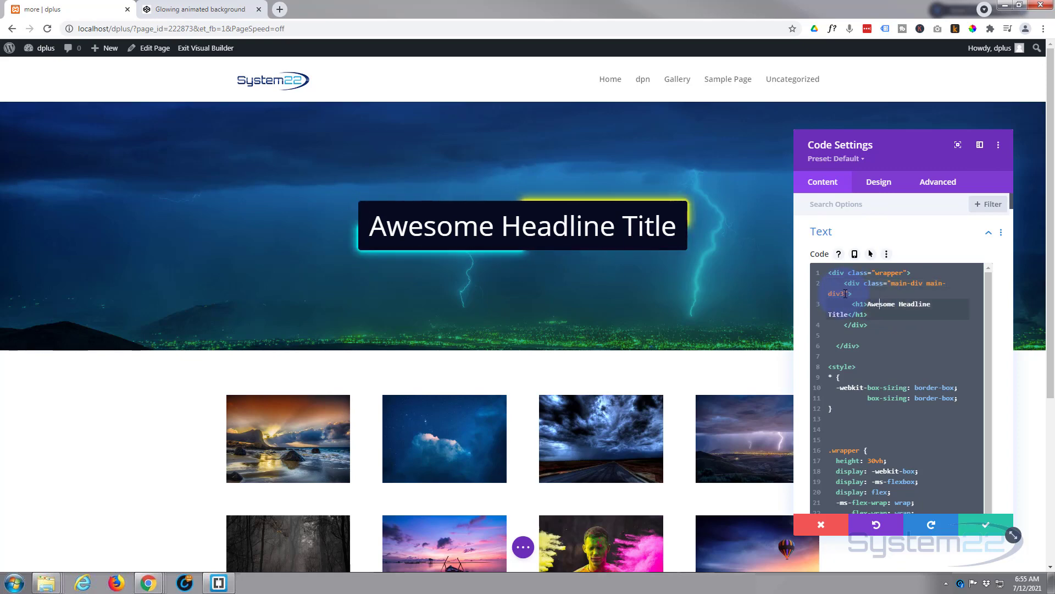
pyautogui.moveTo(845, 294); pyautogui.dragTo(840, 294)
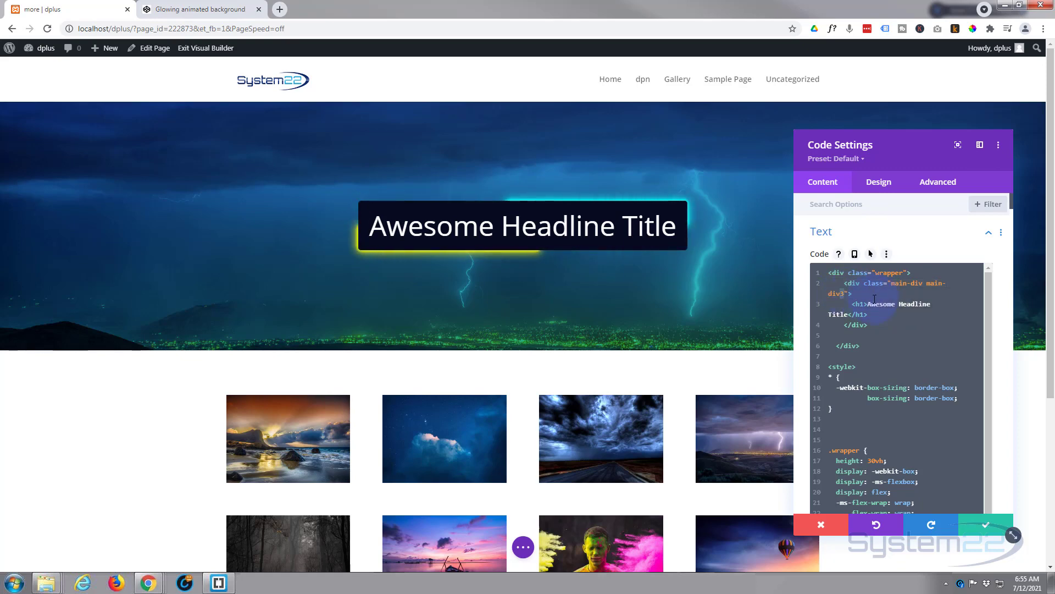
pyautogui.write('1')
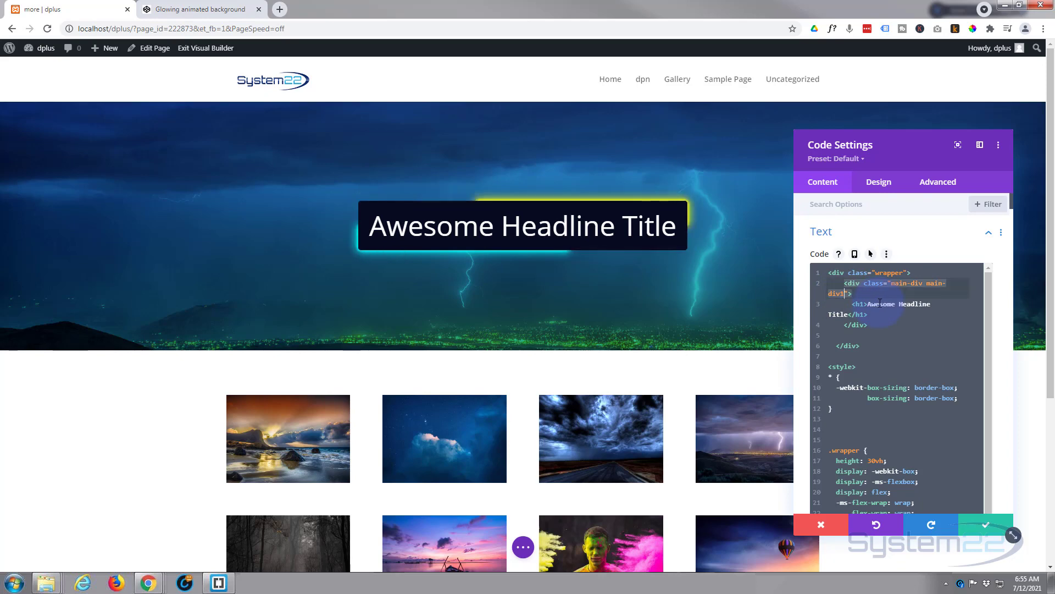
# Step: Undo the class changes and the added title words, back to the single word "Awesome" in main-div2
pyautogui.press('BackSpace')
pyautogui.write('2')
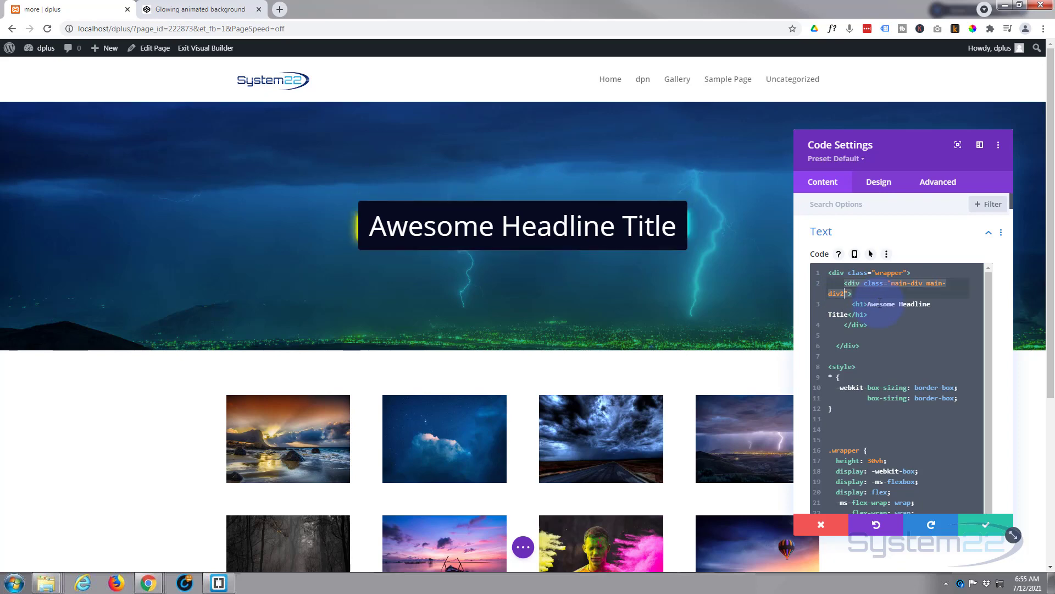
pyautogui.hotkey('ctrl', 'z')
pyautogui.press('BackSpace')
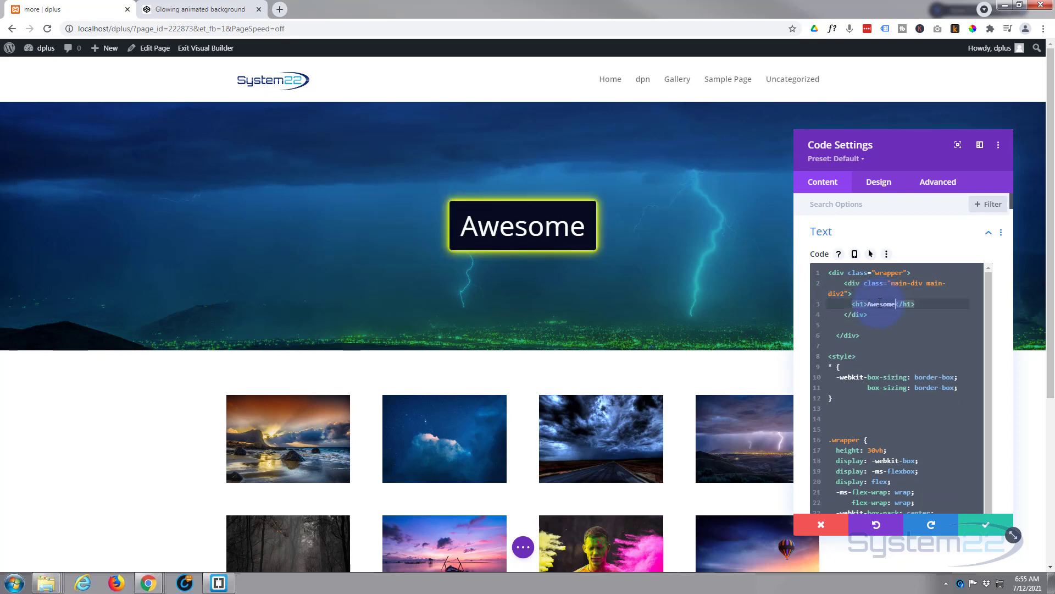
# Step: Restore the deleted News and Headline divs, and set the Awesome div's class to main-div1 and the Headline div's class to main-div3
pyautogui.hotkey('ctrl', 'z')
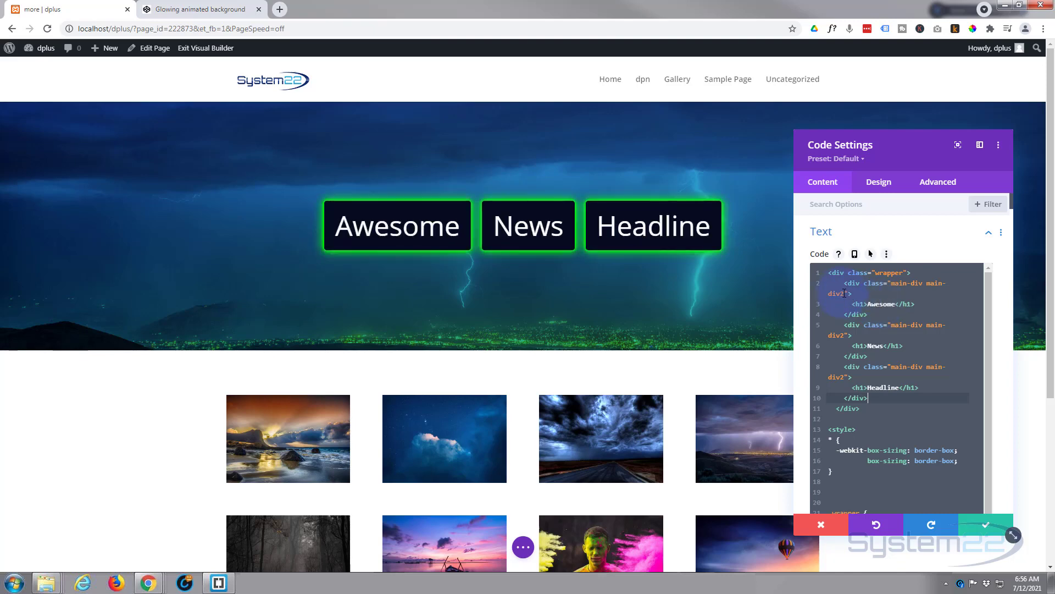
pyautogui.click(845, 293)
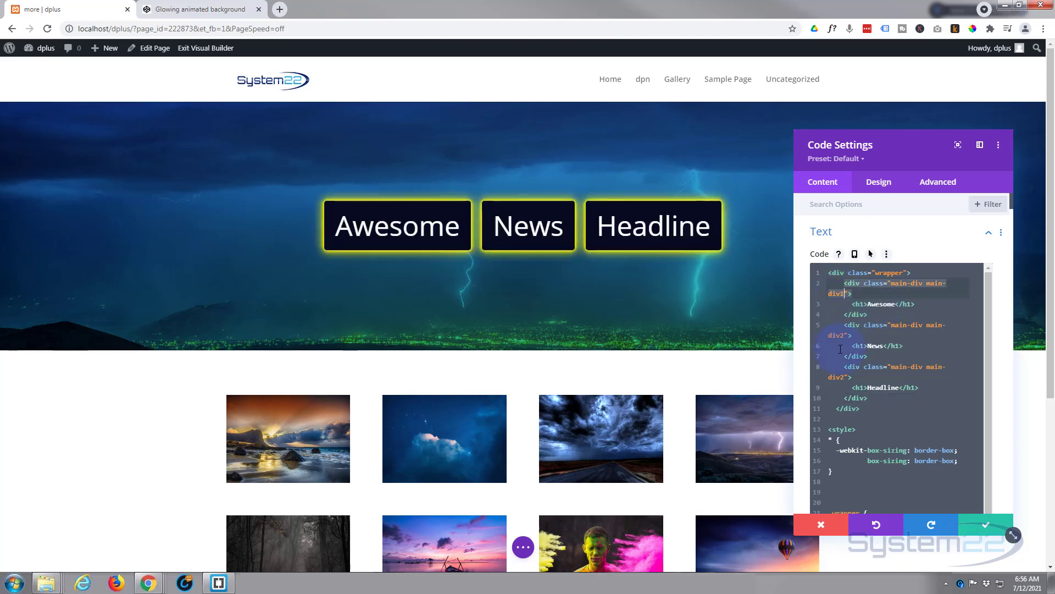
pyautogui.press('BackSpace')
pyautogui.write('1')
pyautogui.click(854, 377)
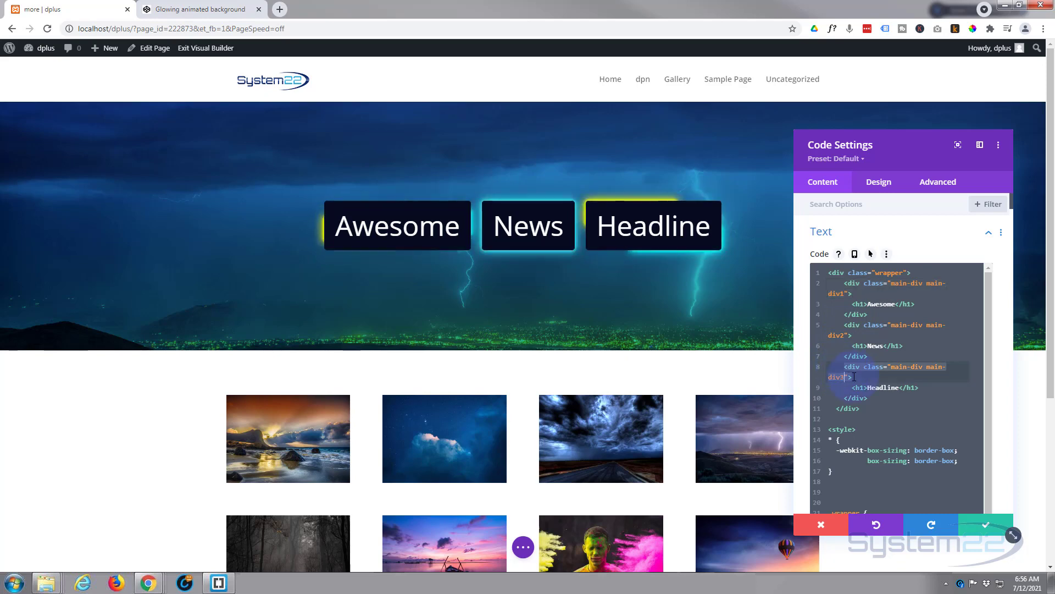
pyautogui.click(987, 525)
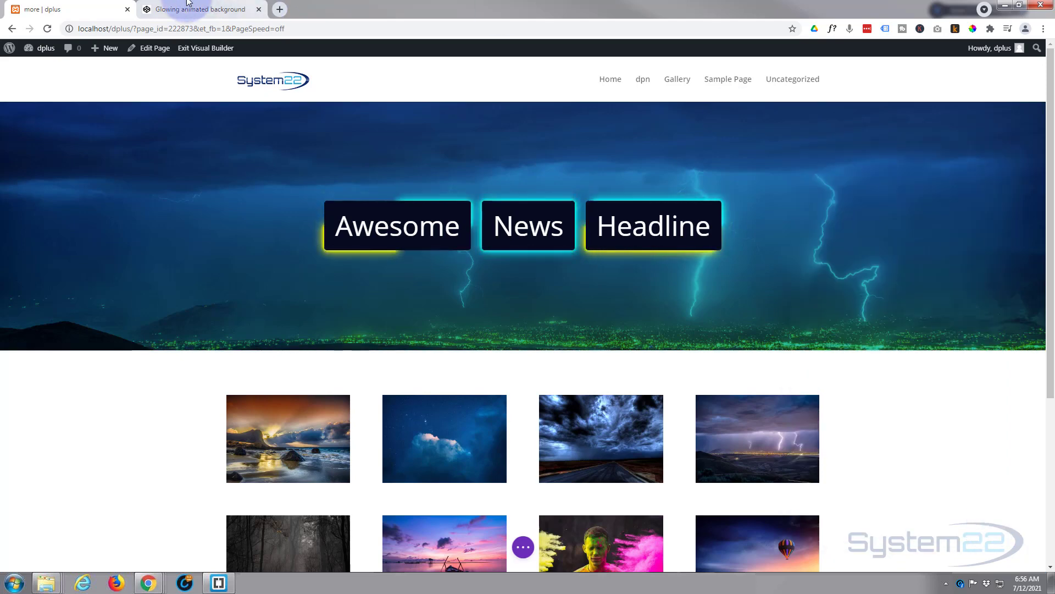
pyautogui.click(187, 7)
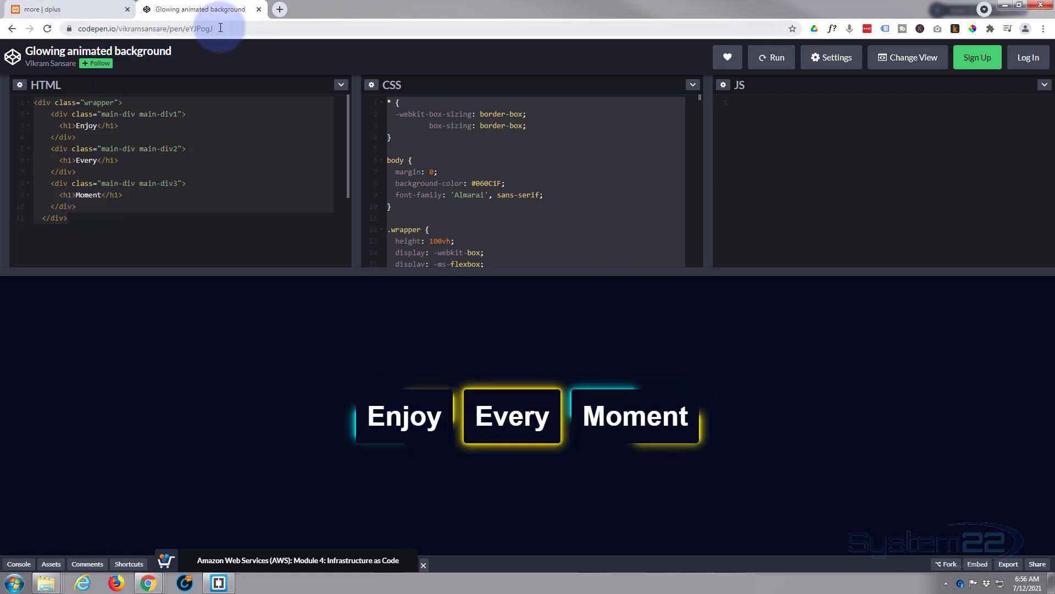
pyautogui.click(74, 8)
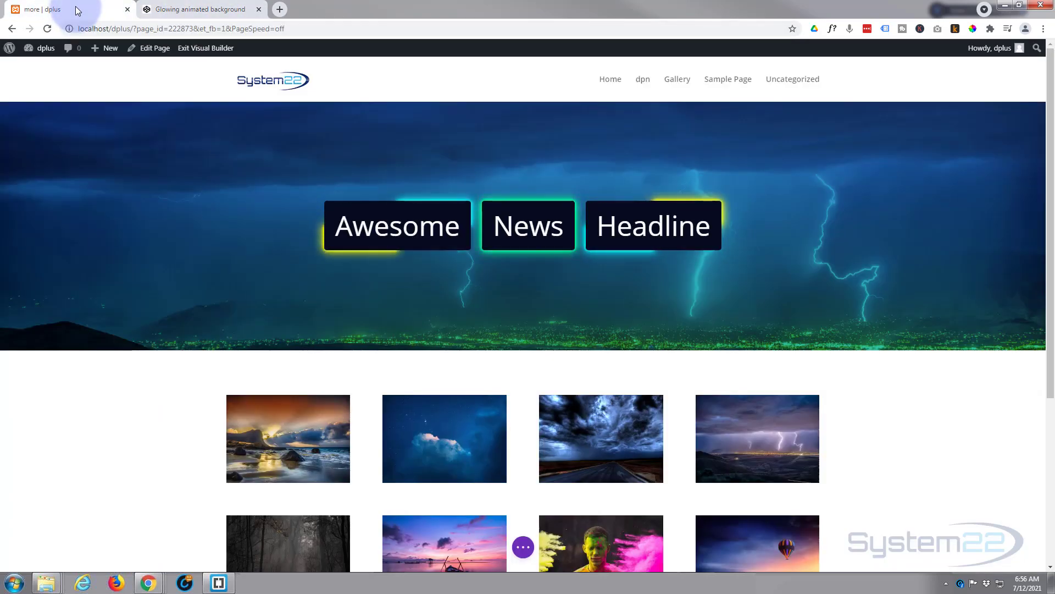
# Step: Save the page as a draft and exit the visual builder to the front-end page
pyautogui.click(525, 549)
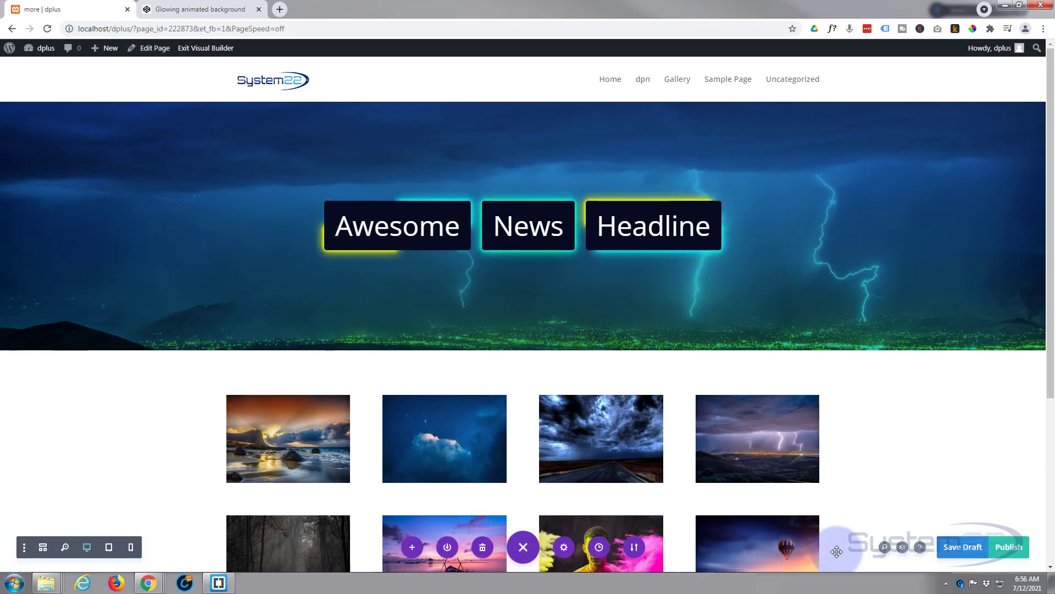
pyautogui.click(964, 547)
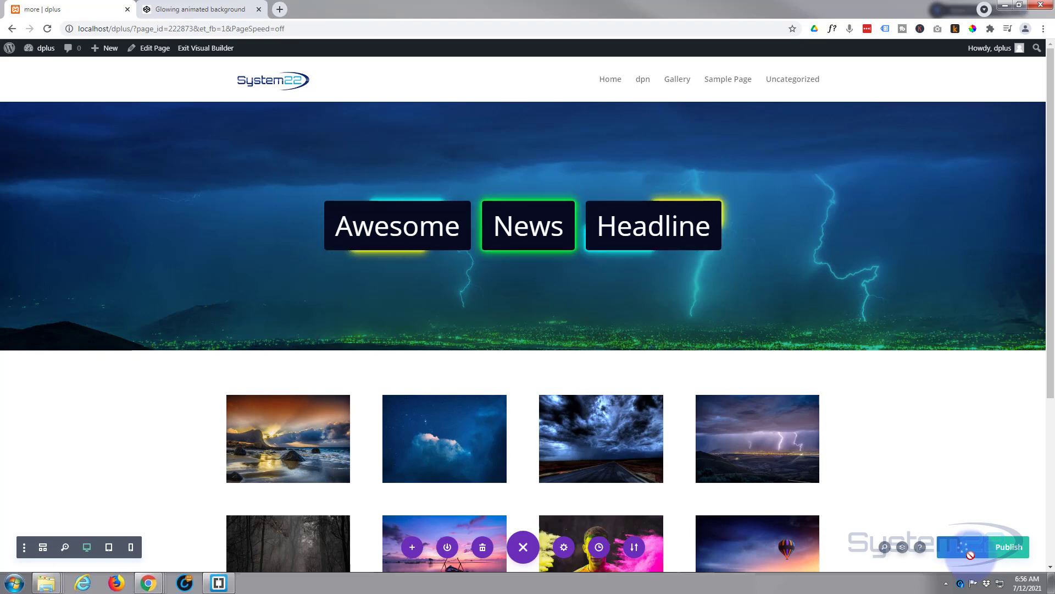
pyautogui.click(219, 49)
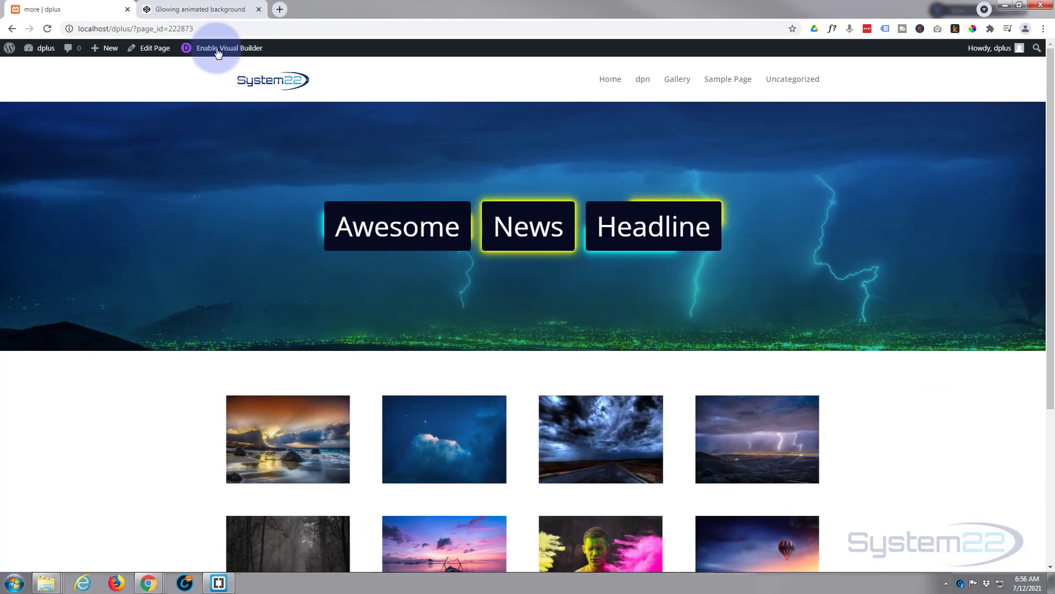